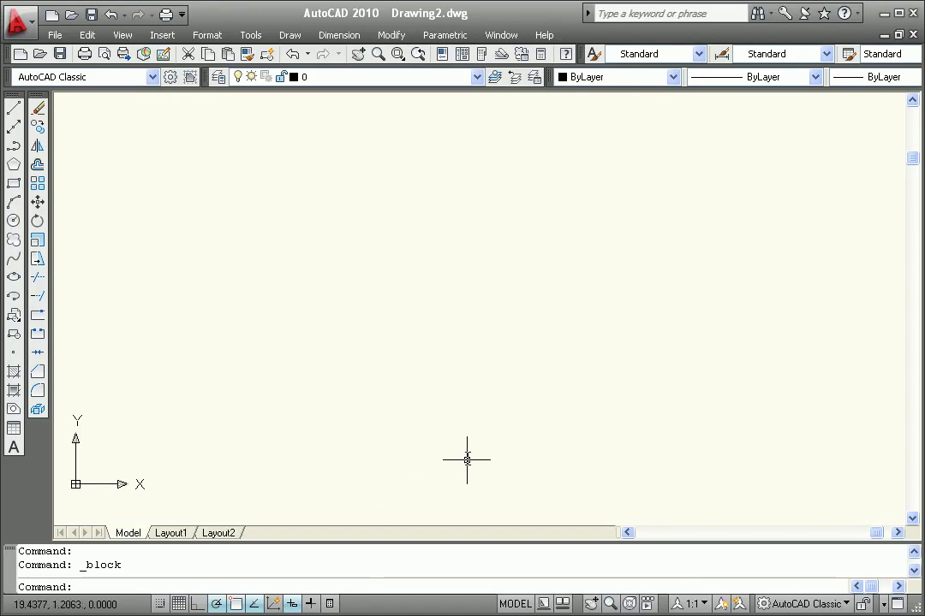
- Show the tool palettes and insert the imperial Shoulder Screw block in the empty drawing
click(482, 54)
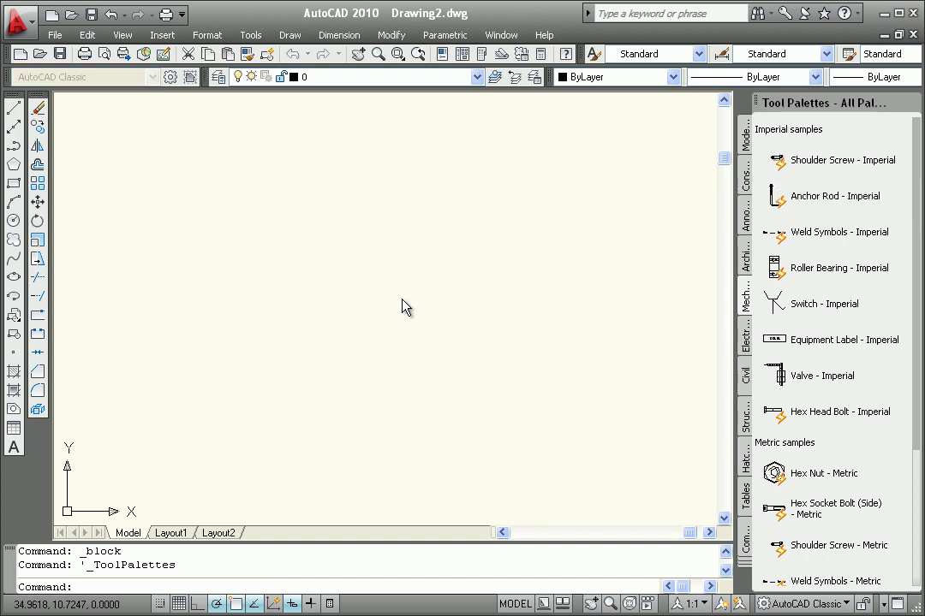
click(357, 282)
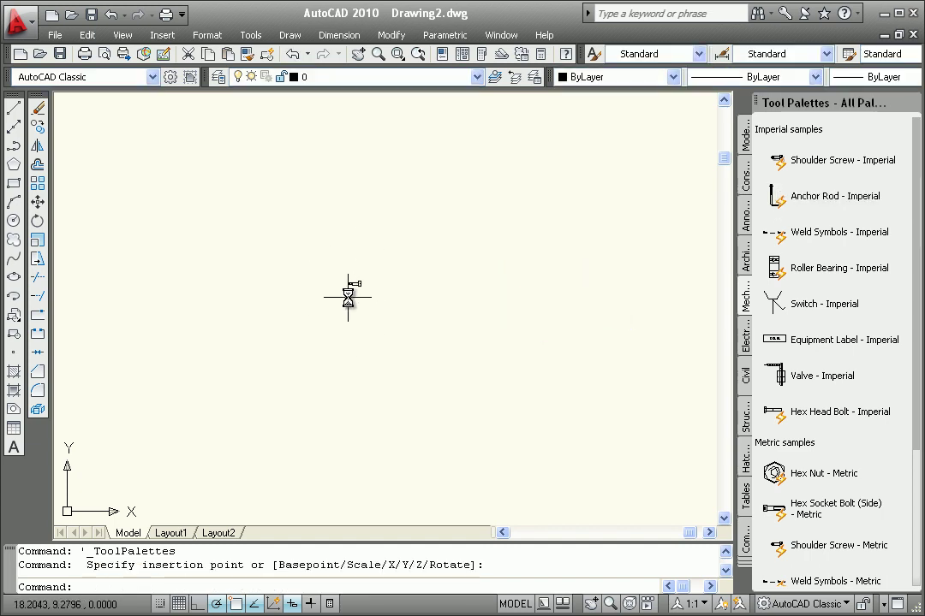
middle_drag(413, 302, 362, 293)
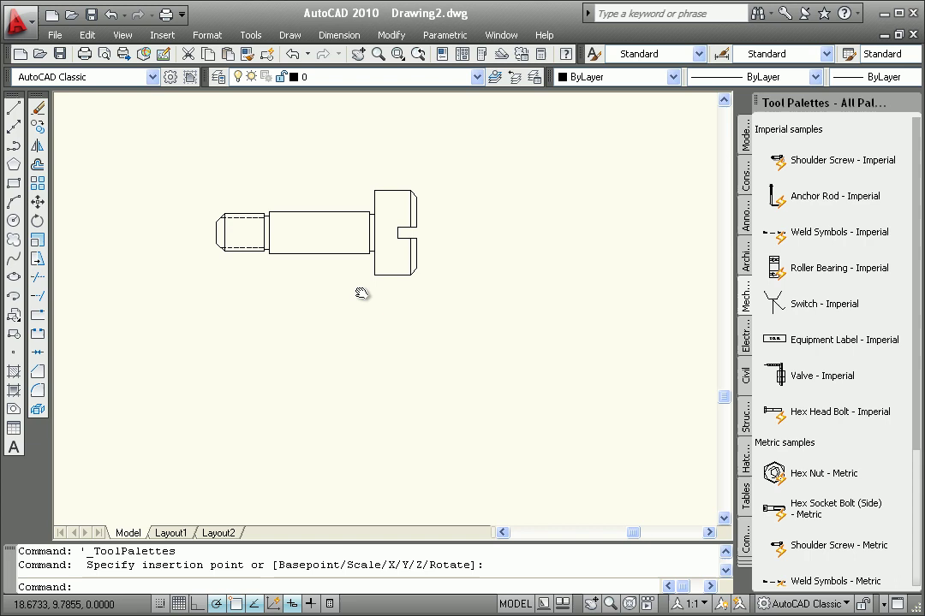
- Set the shoulder screw's thread size to 5/16-18 and choose the SSI-29 variant
click(344, 256)
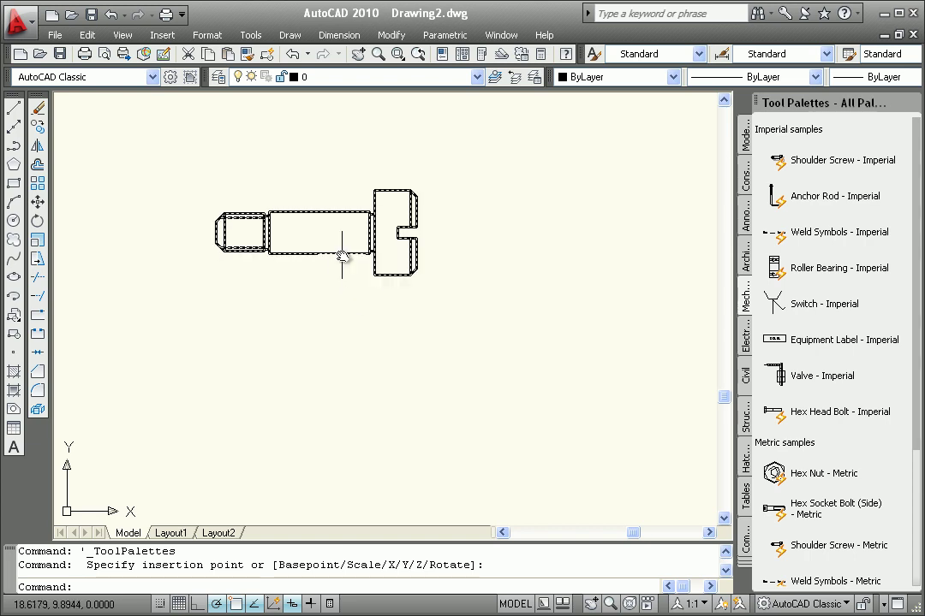
click(485, 301)
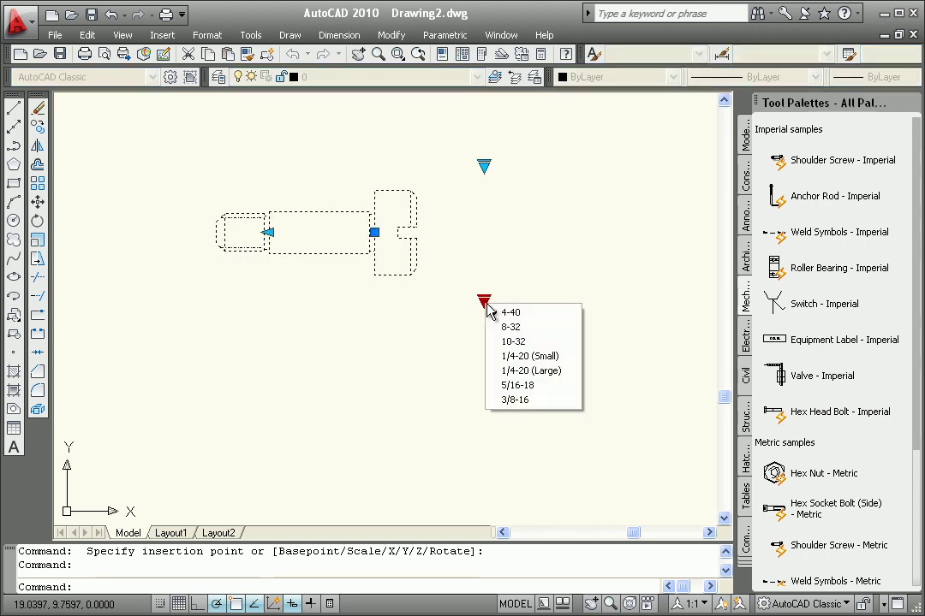
click(524, 385)
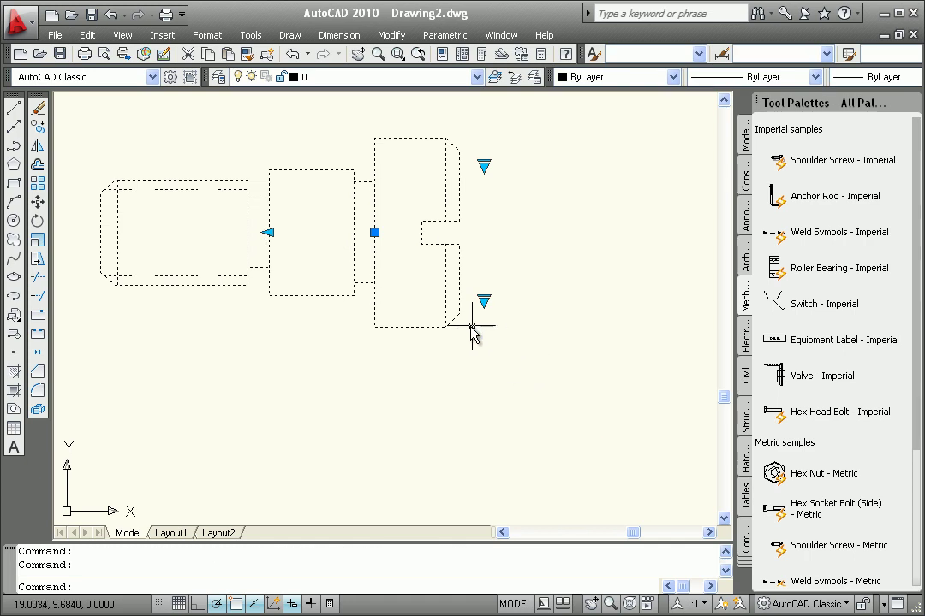
click(485, 165)
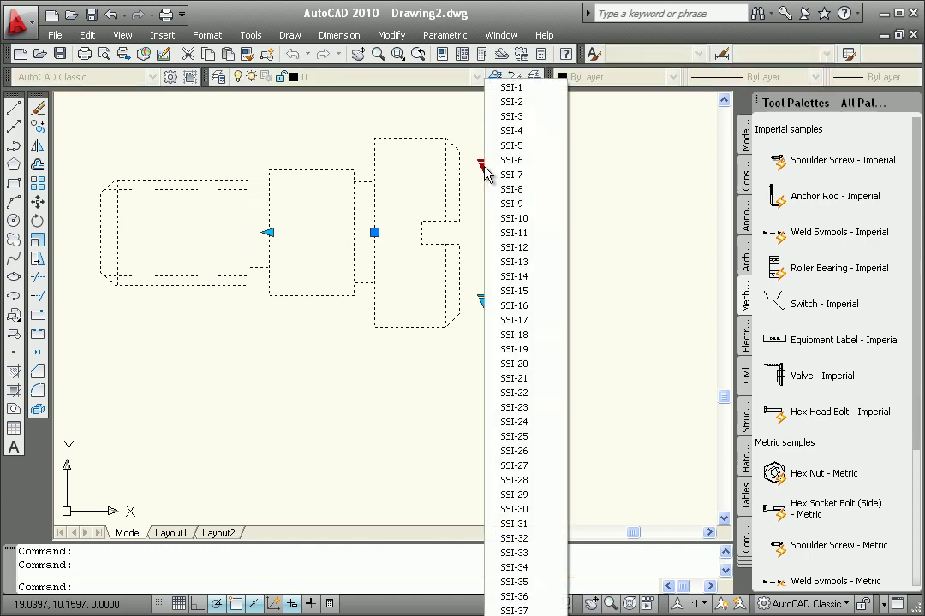
click(514, 495)
- Stretch the screw's shoulder section away from the head to a longer preset length
scroll(386, 303, down, 3)
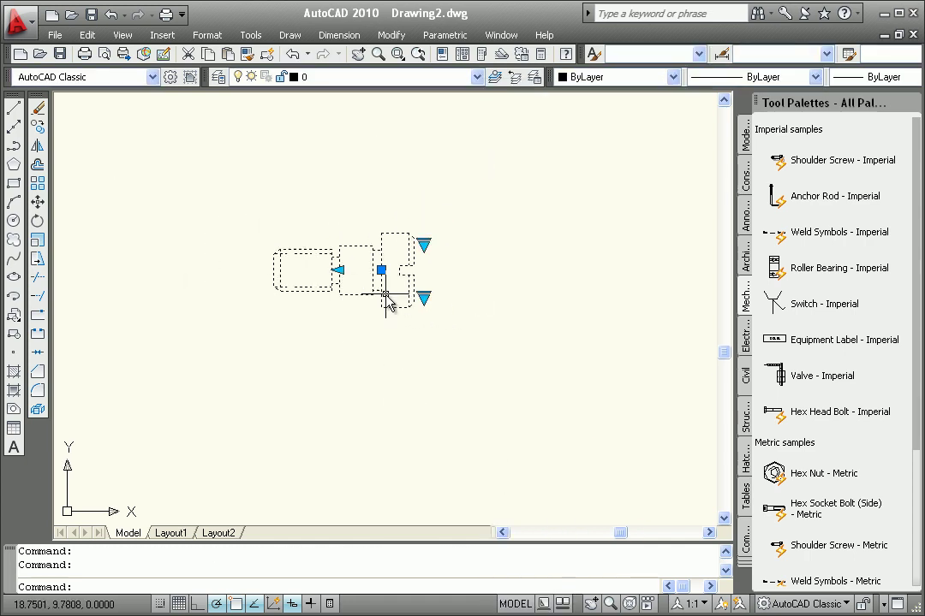
middle_drag(386, 303, 479, 336)
scroll(396, 305, up, 3)
click(412, 268)
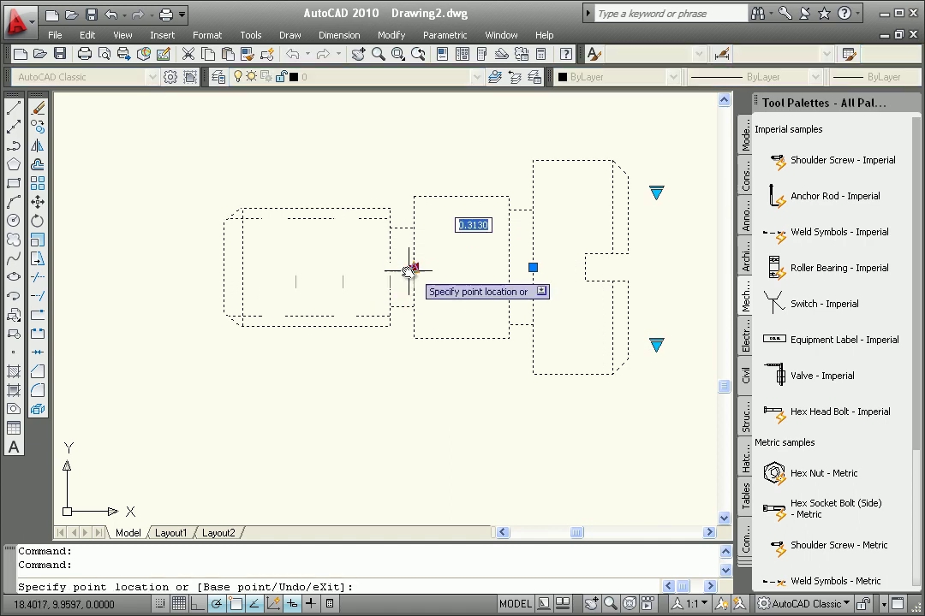
click(341, 268)
- Insert the metric Hex Nut block in the empty area below the shoulder screw
scroll(535, 310, down, 4)
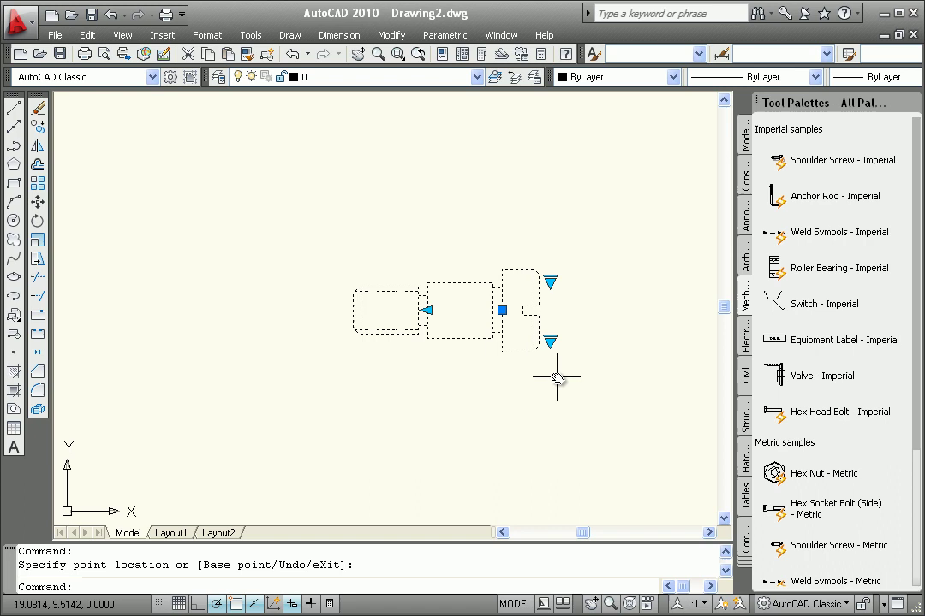
click(774, 473)
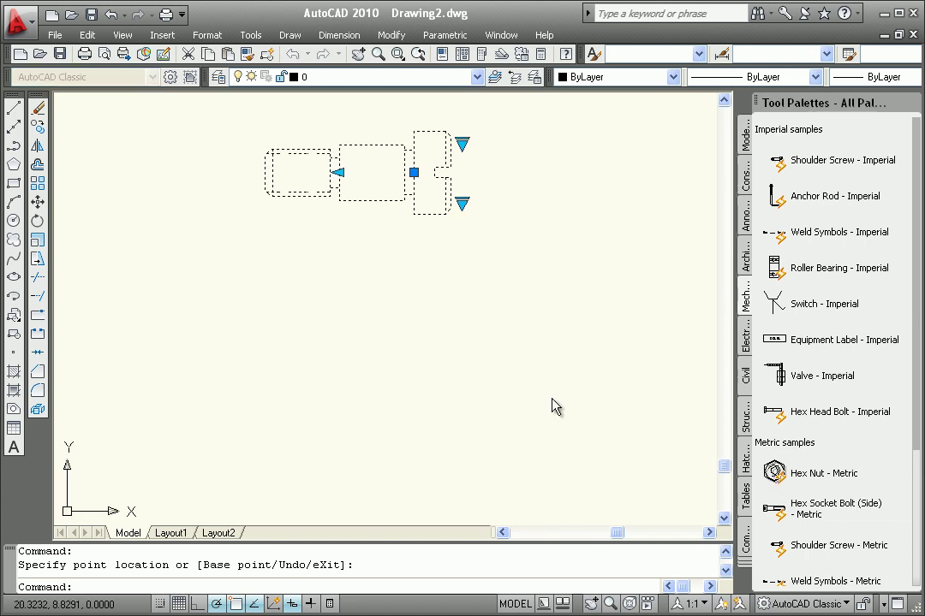
click(342, 382)
- Set the hex nut's size to M14
scroll(342, 383, up, 3)
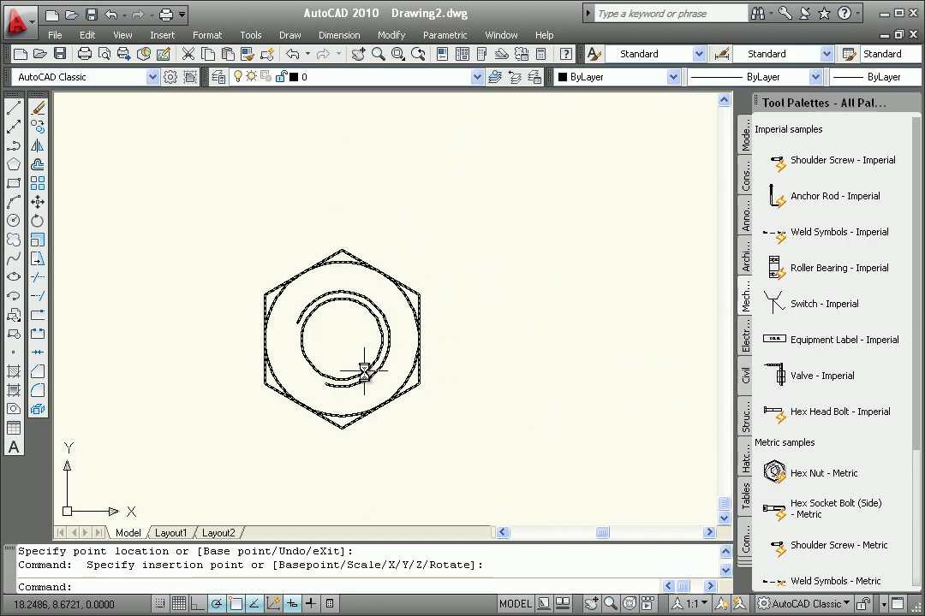
click(306, 314)
click(459, 340)
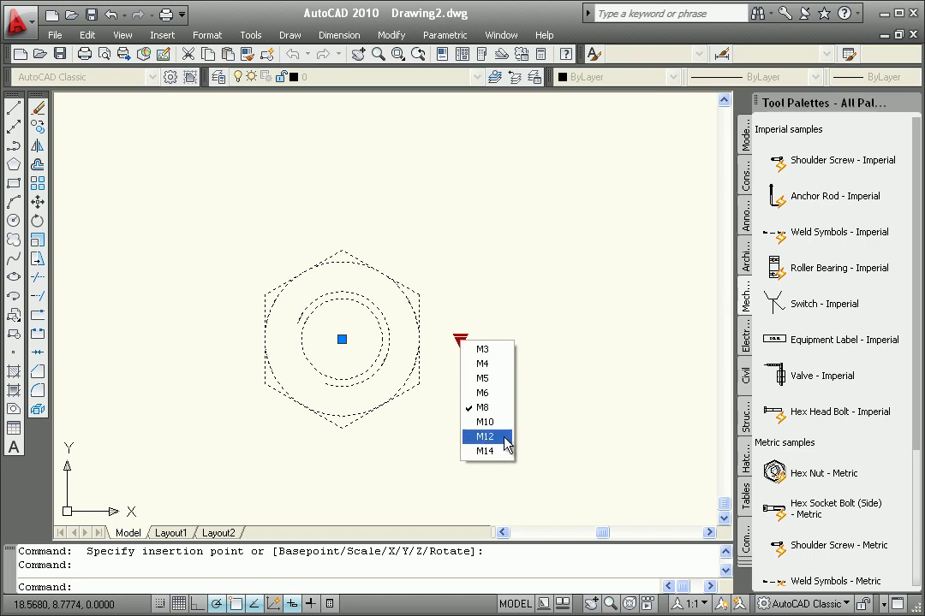
click(499, 452)
- Insert the imperial Hex Head Bolt block beside the screw and nut with a rotation angle of 90
scroll(488, 428, down, 6)
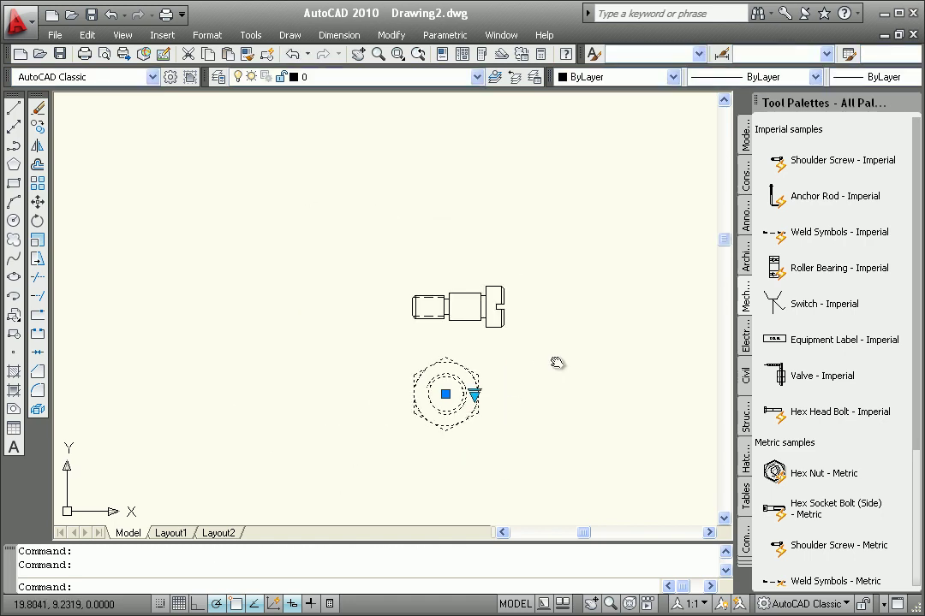
middle_drag(555, 365, 341, 277)
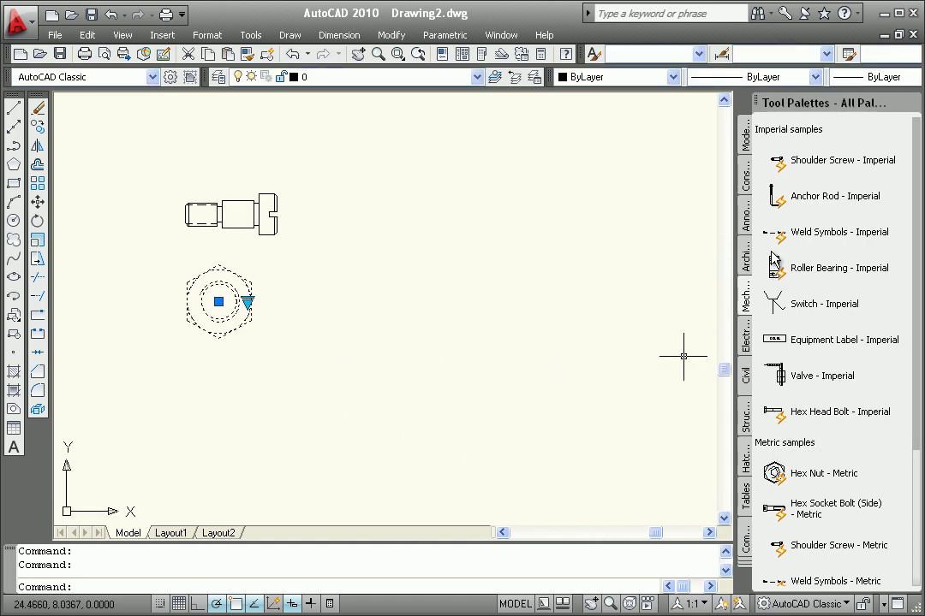
click(771, 412)
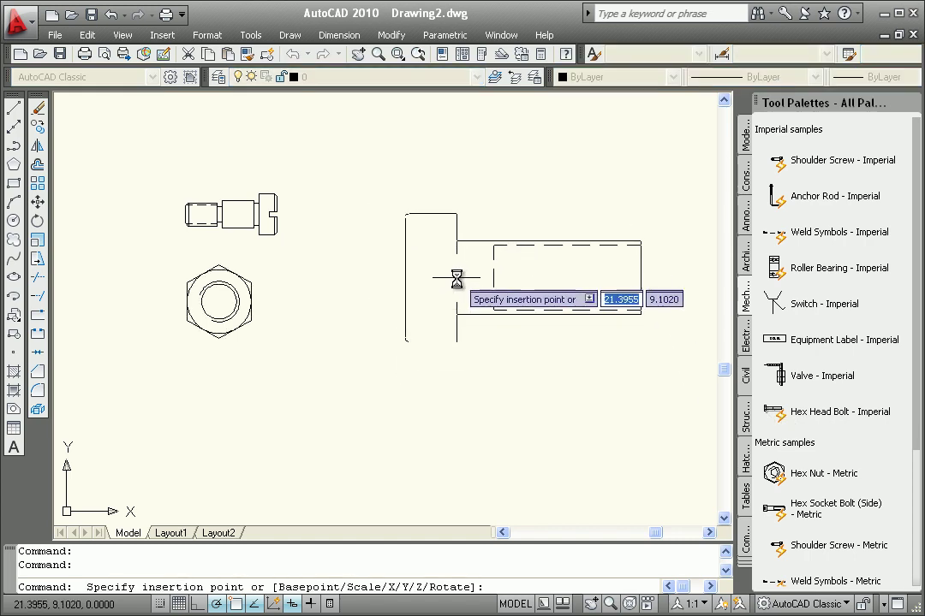
right_click(456, 280)
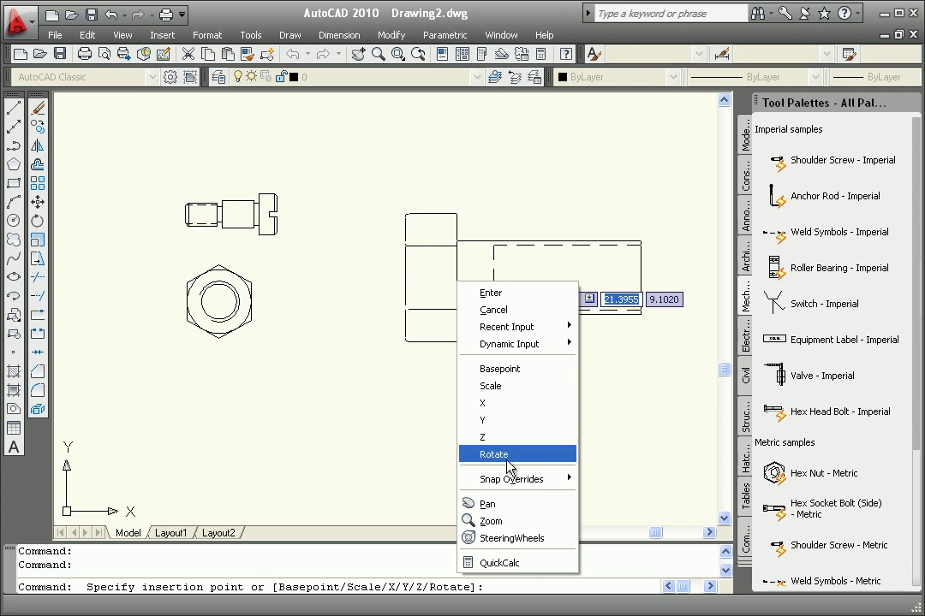
click(504, 455)
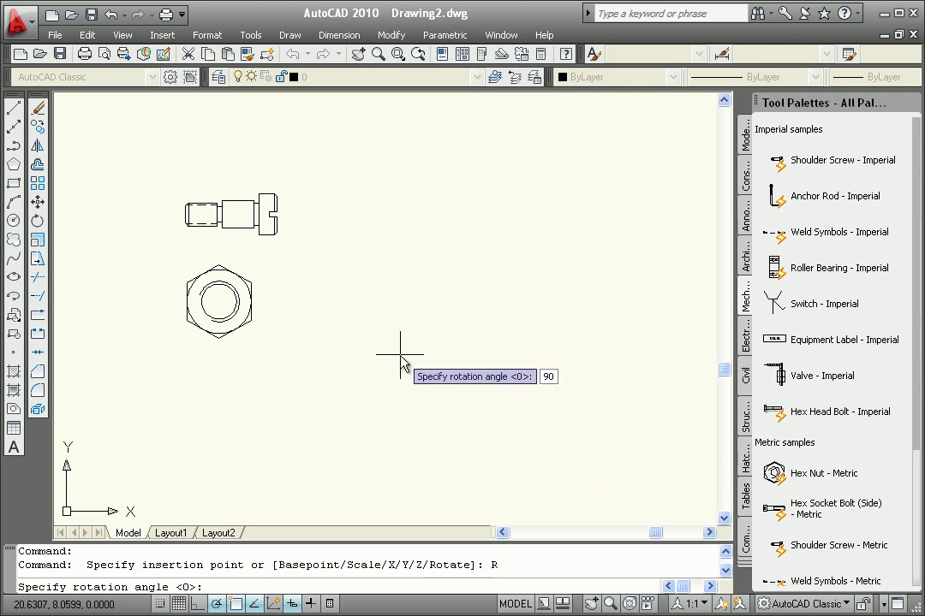
key(Return)
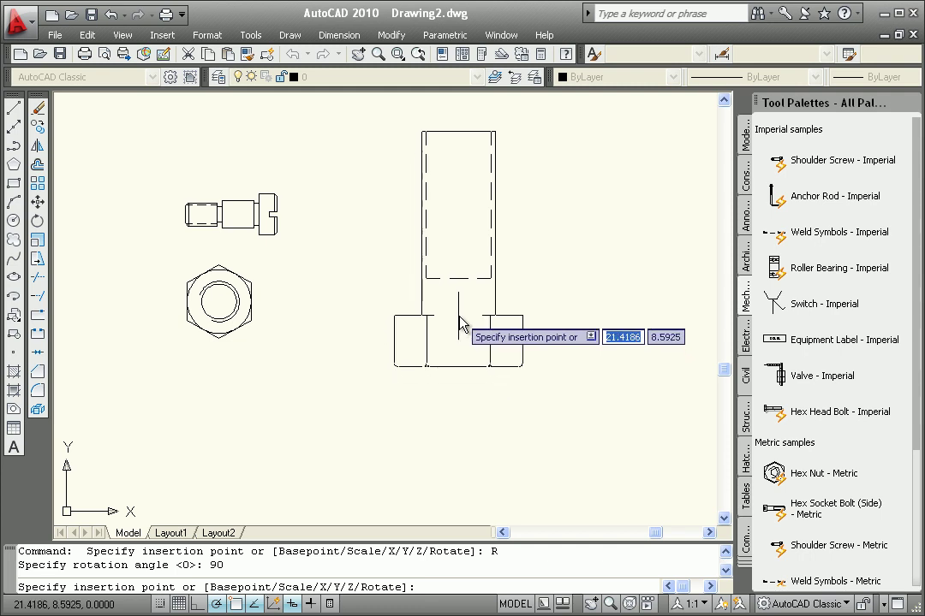
click(429, 350)
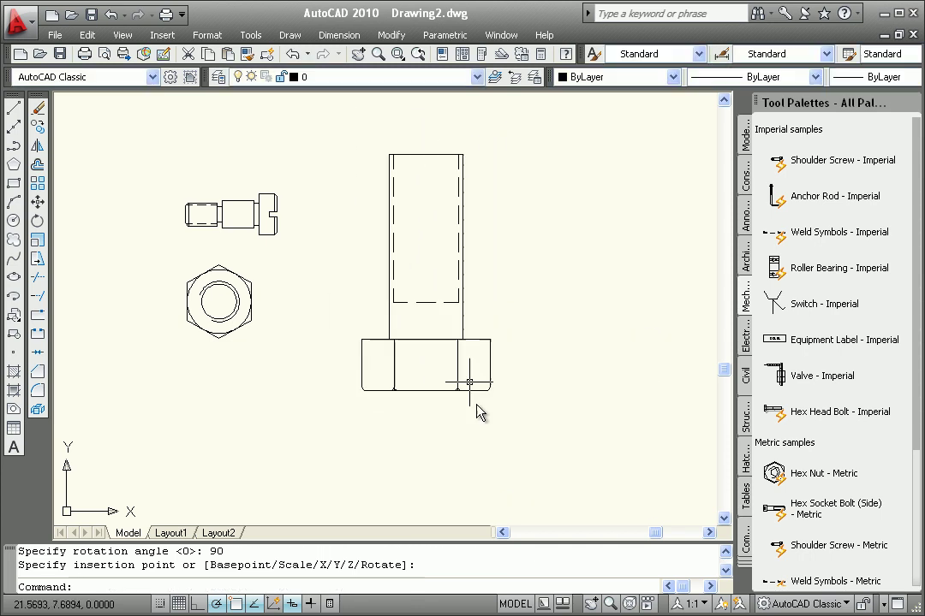
- Stretch the hex head bolt's shank upward to a longer preset length
click(490, 384)
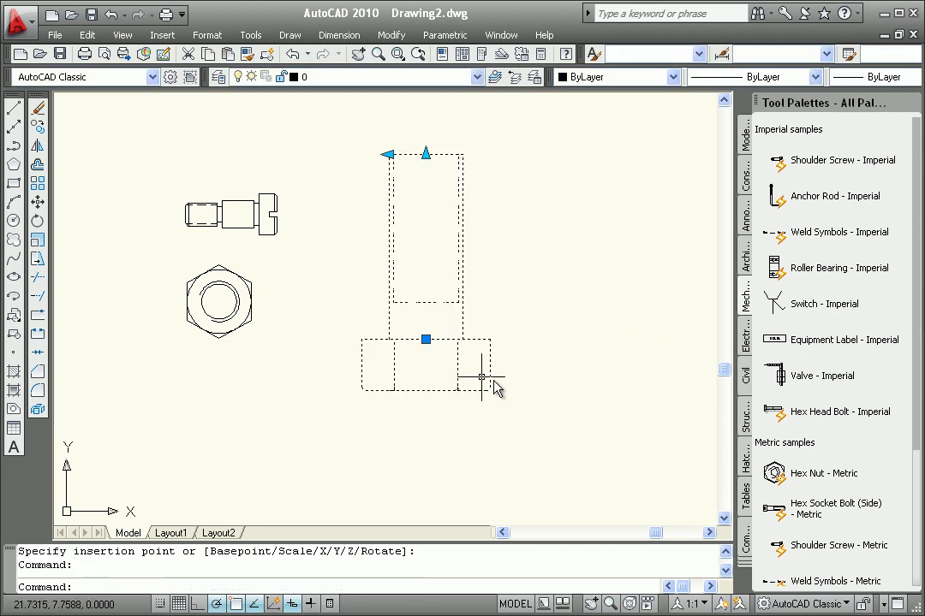
click(425, 154)
click(426, 117)
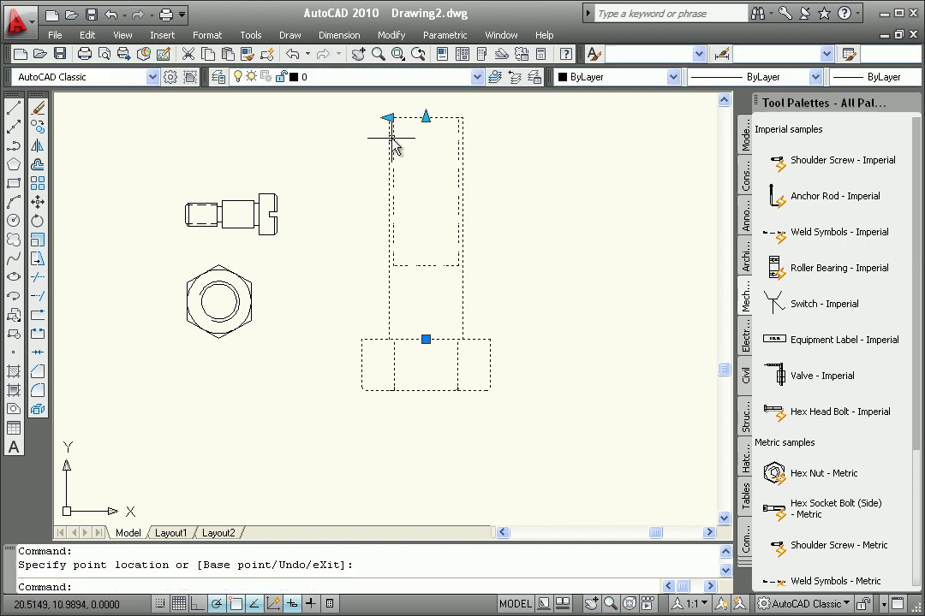
- Increase the bolt's shank to a larger preset diameter and move the bolt farther away from the screw and nut
click(389, 118)
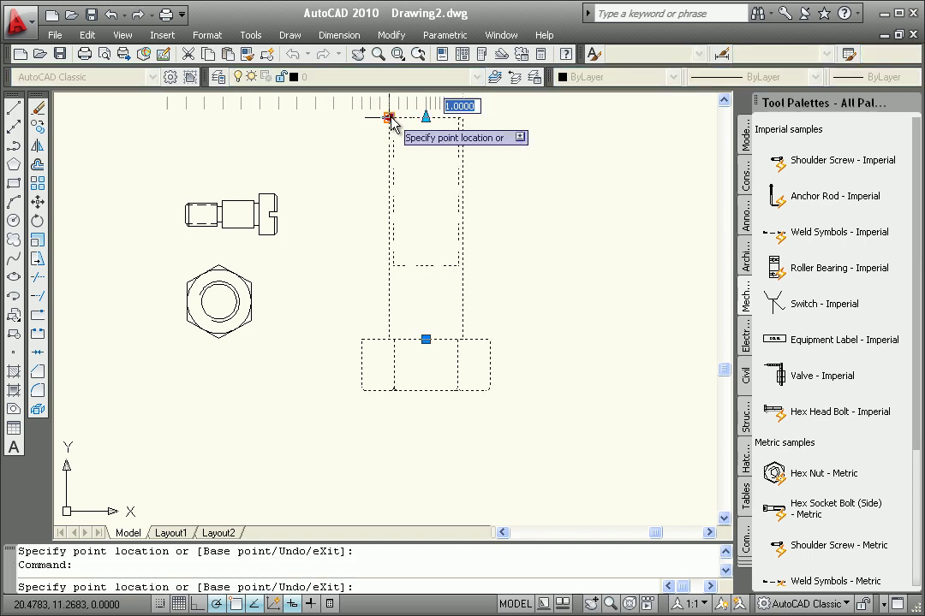
click(323, 120)
click(425, 339)
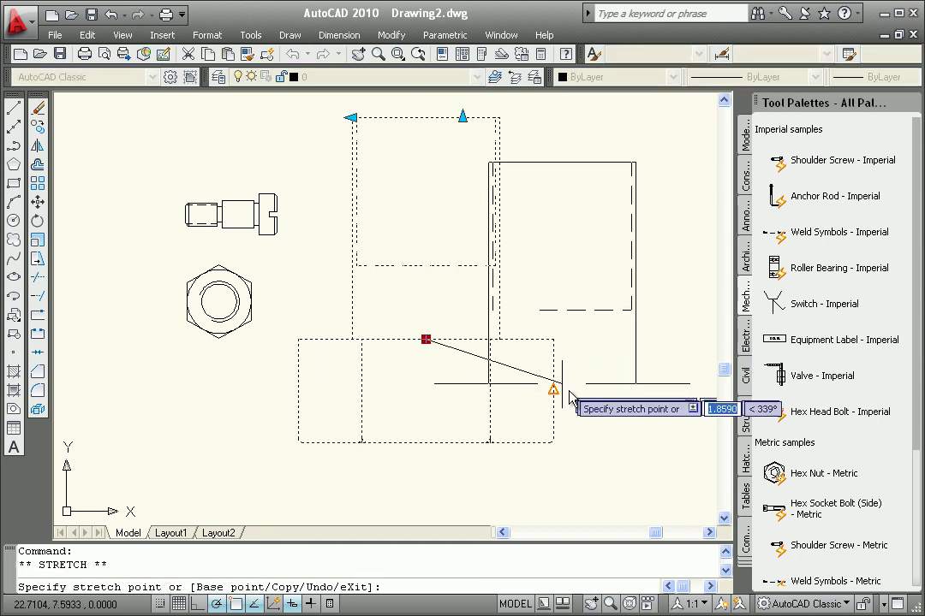
click(597, 399)
- Insert the imperial Vehicles block from the architectural samples near the bolt and zoom to the drawing extents
scroll(423, 355, down, 2)
mouse_move(423, 356)
middle_down()
mouse_move(331, 313)
mouse_move(264, 314)
middle_up()
scroll(263, 313, up, 1)
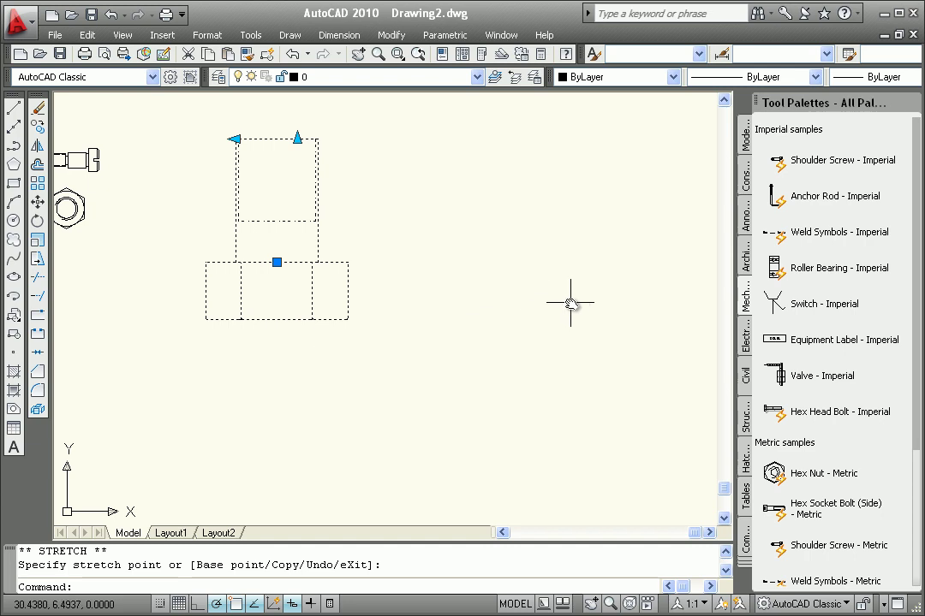
click(743, 257)
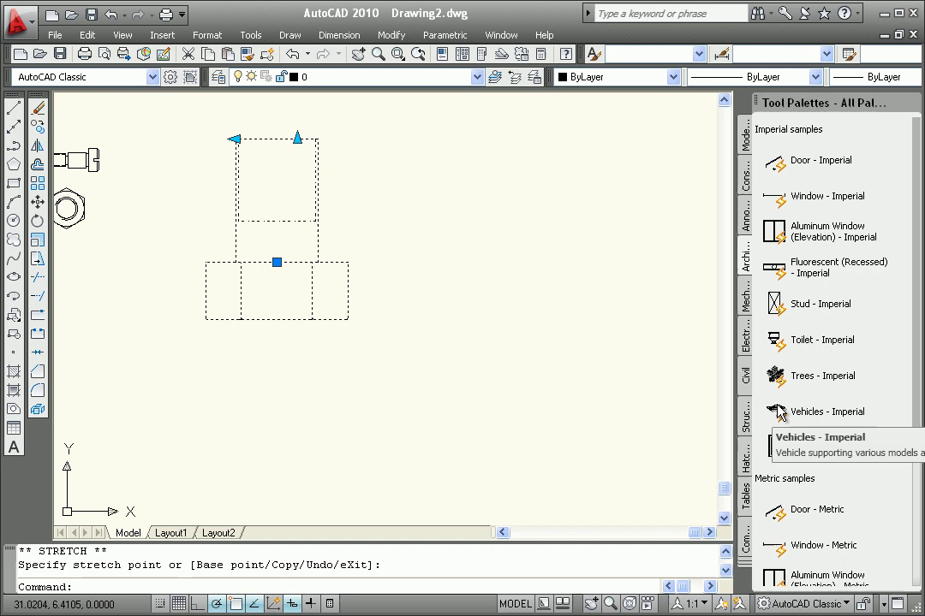
click(746, 420)
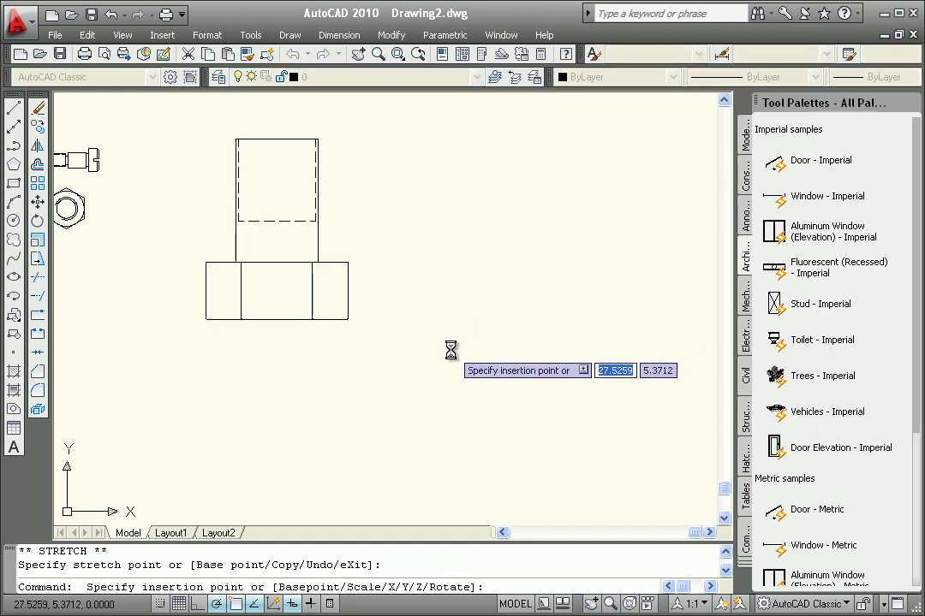
middle_click(458, 345)
middle_click(458, 345)
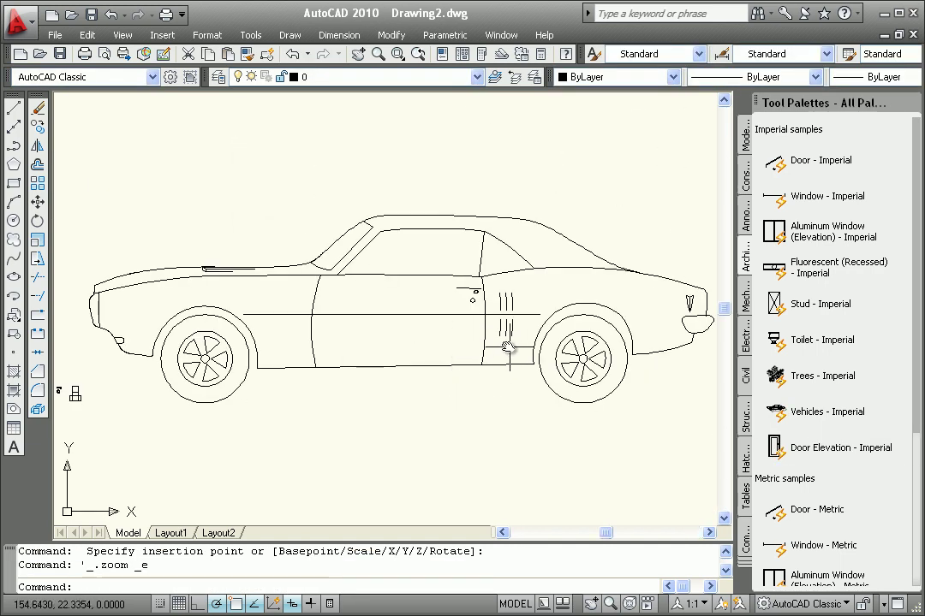
- Change the inserted vehicle block's view to Sedan (Top)
click(507, 348)
scroll(423, 355, down, 2)
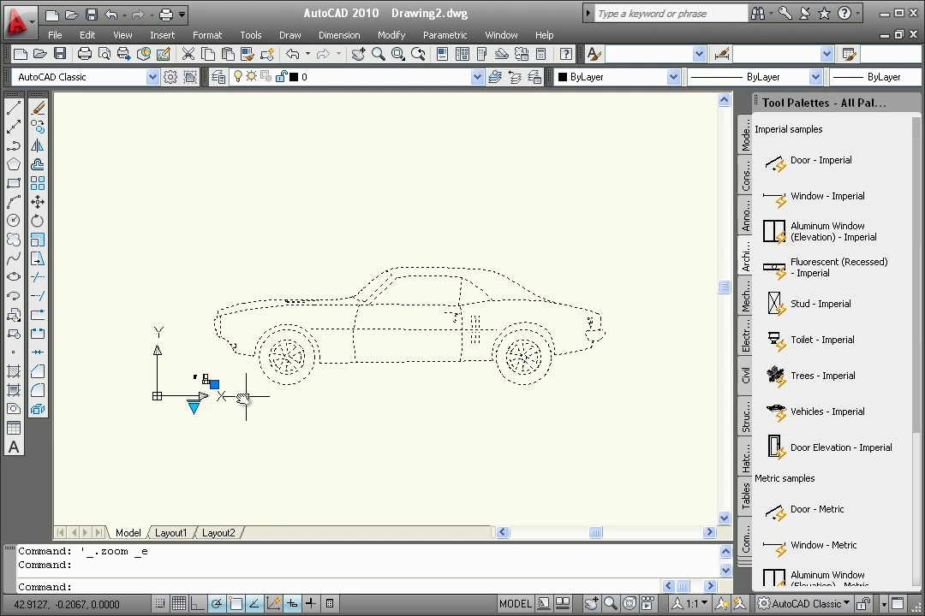
click(194, 402)
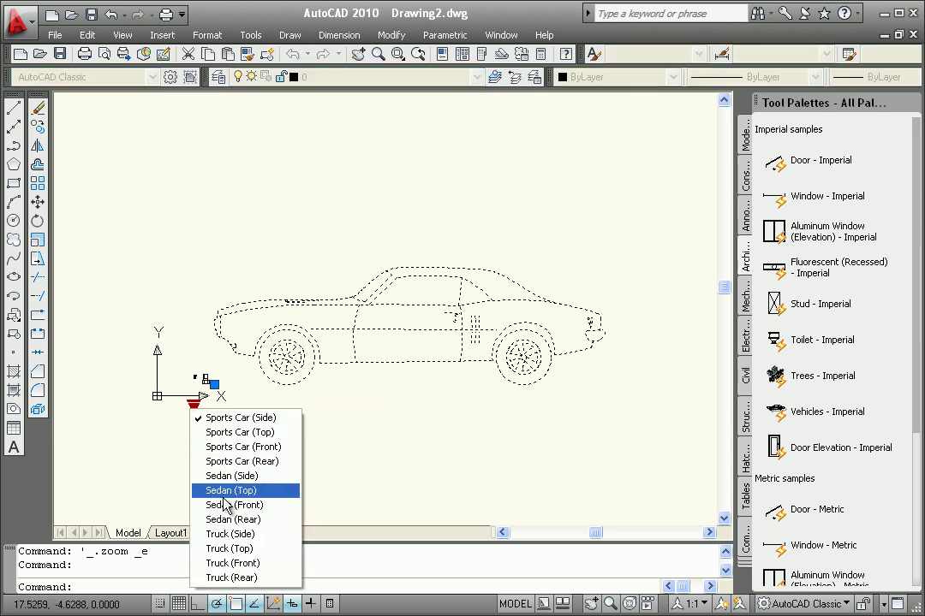
click(223, 493)
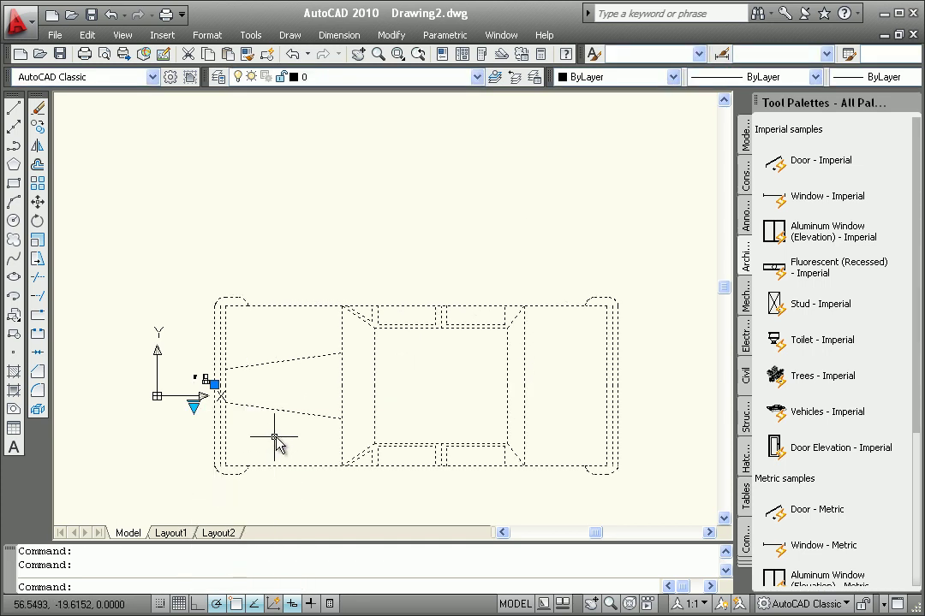
- Switch the vehicle block to Truck (Rear)
middle_drag(268, 434, 305, 334)
click(200, 316)
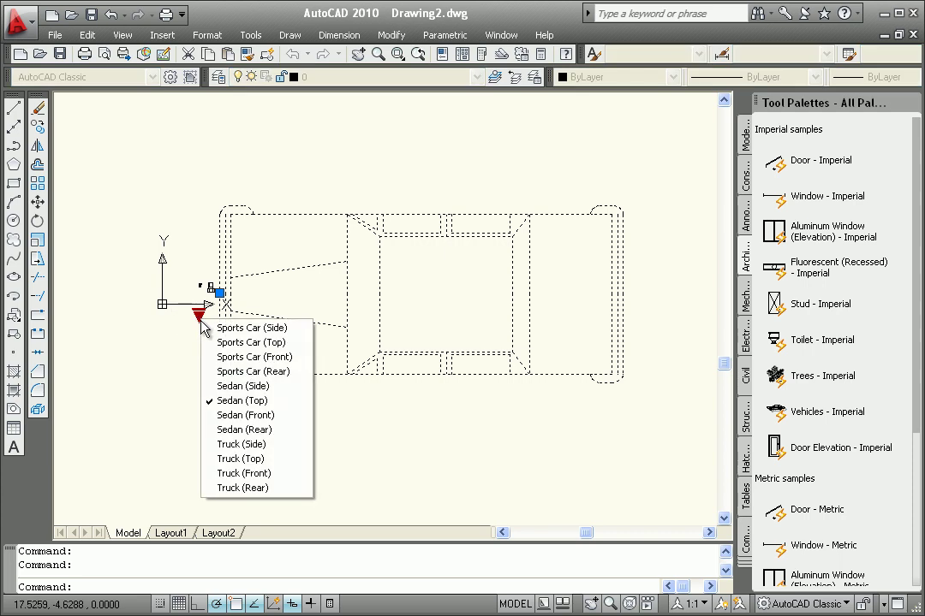
click(246, 489)
- Switch the vehicle block to Sports Car (Front)
scroll(176, 201, up, 1)
middle_drag(176, 200, 257, 248)
scroll(256, 248, up, 2)
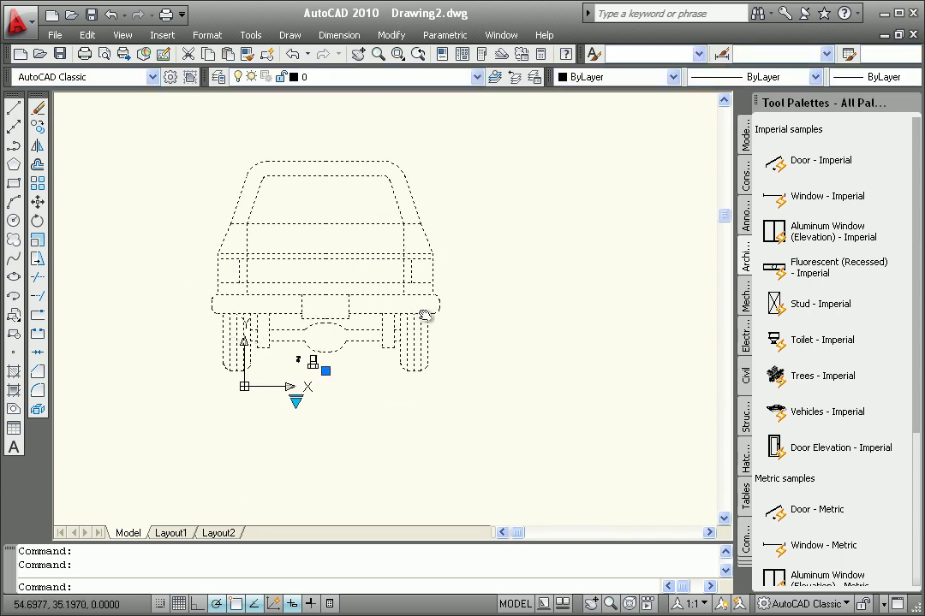
click(299, 409)
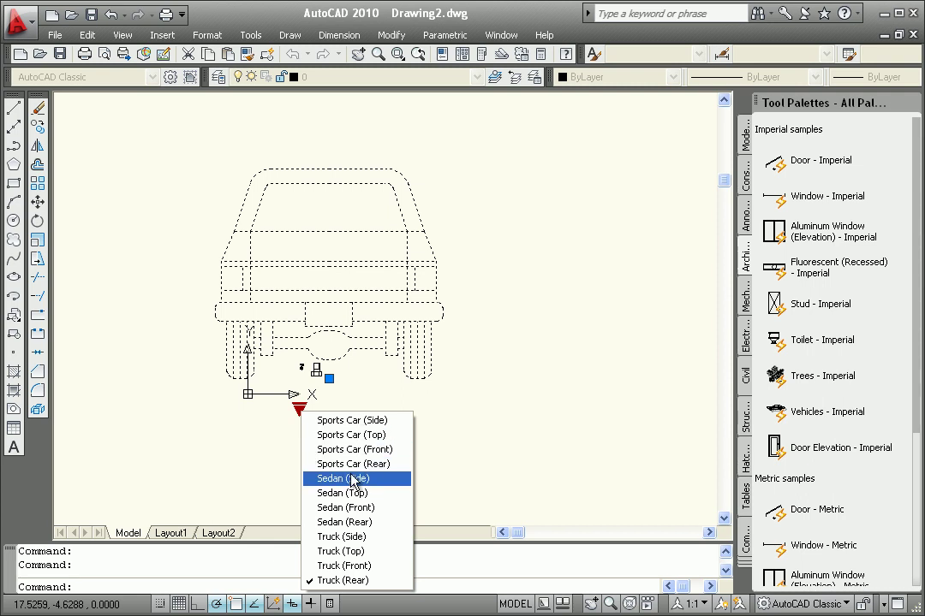
click(346, 452)
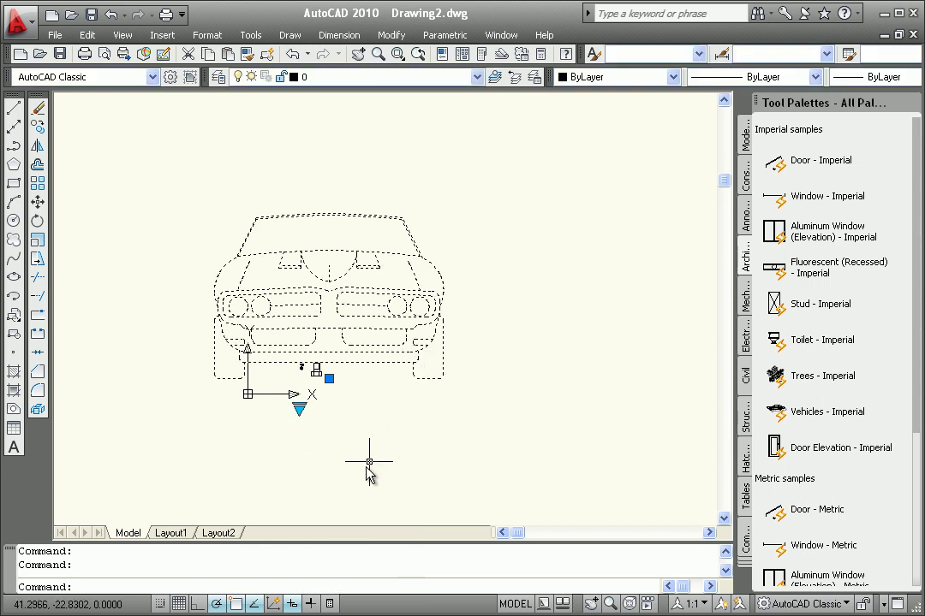
- Switch the vehicle block to Sedan (Front), followed by Truck (Side)
click(299, 408)
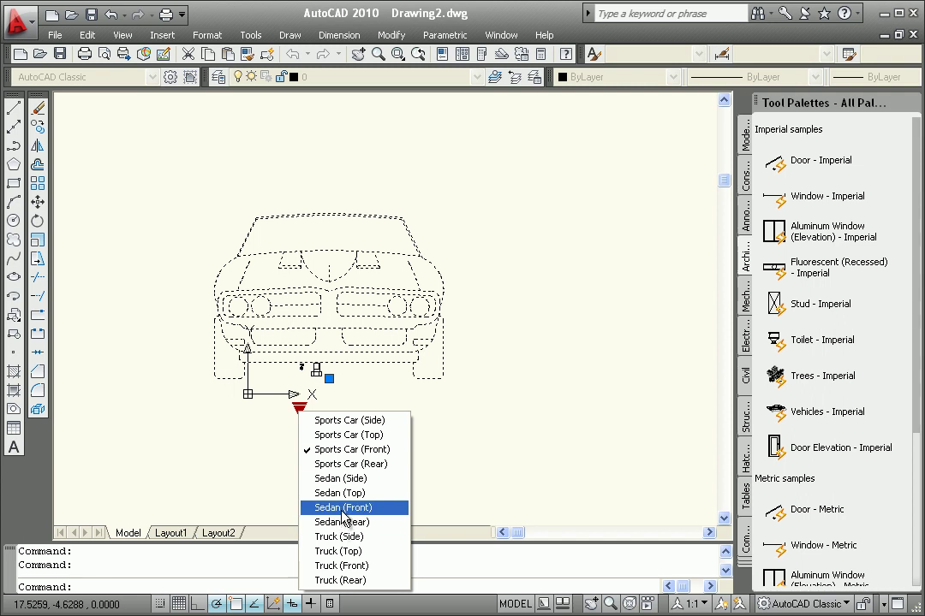
click(341, 508)
click(298, 409)
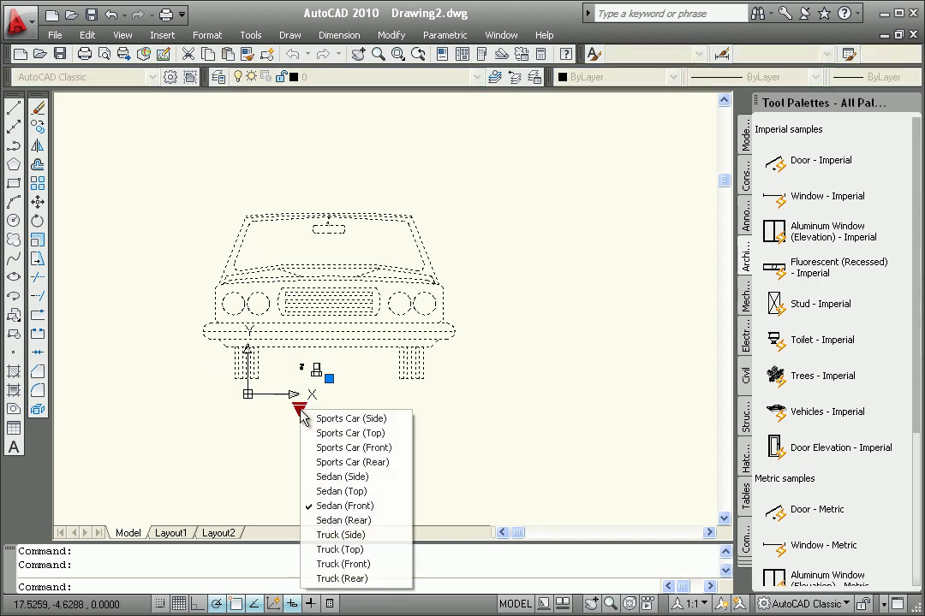
click(334, 535)
scroll(390, 368, down, 3)
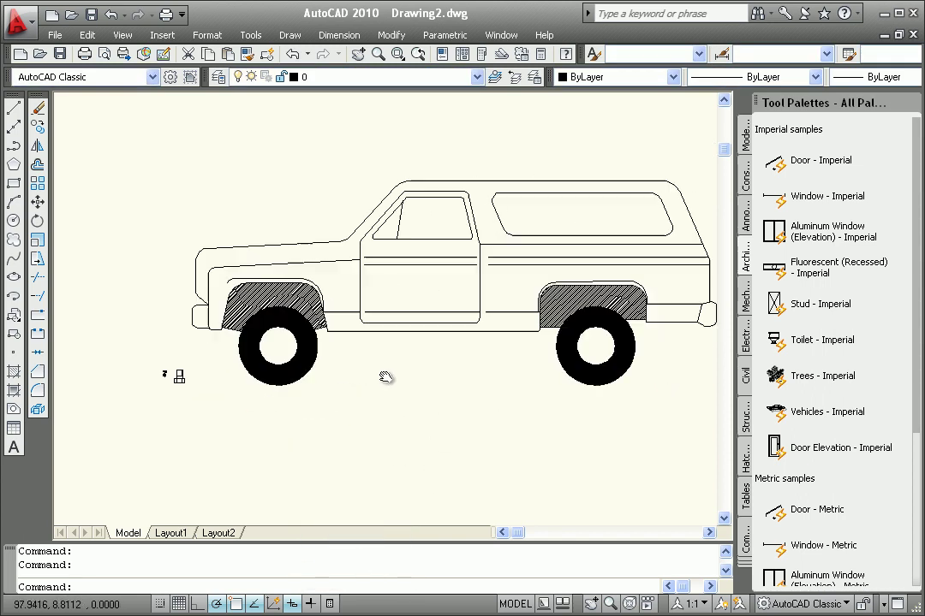
- Insert the imperial Trees block beyond the rear of the truck and set it to Type 1 Evergreen (Plan)
click(776, 377)
click(541, 341)
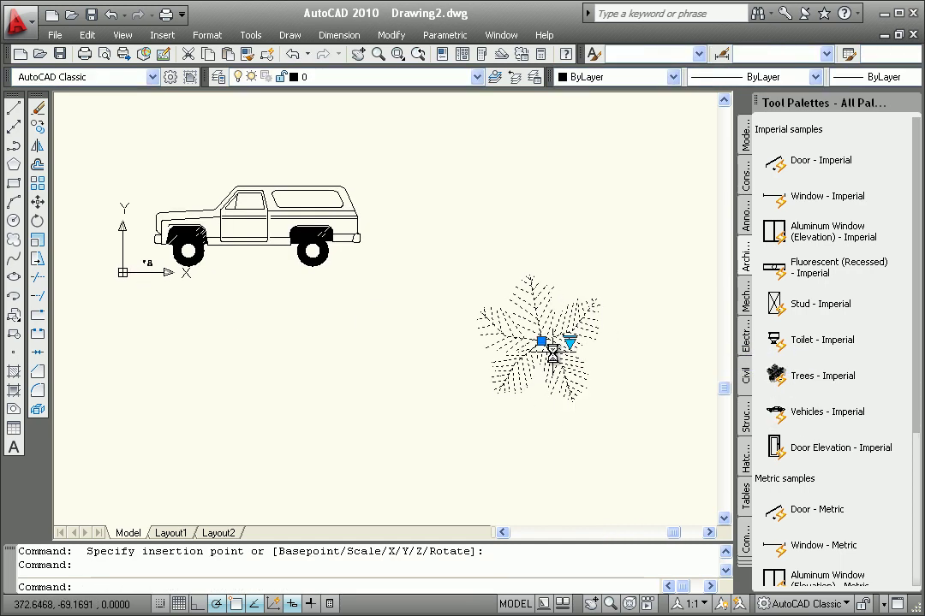
click(570, 343)
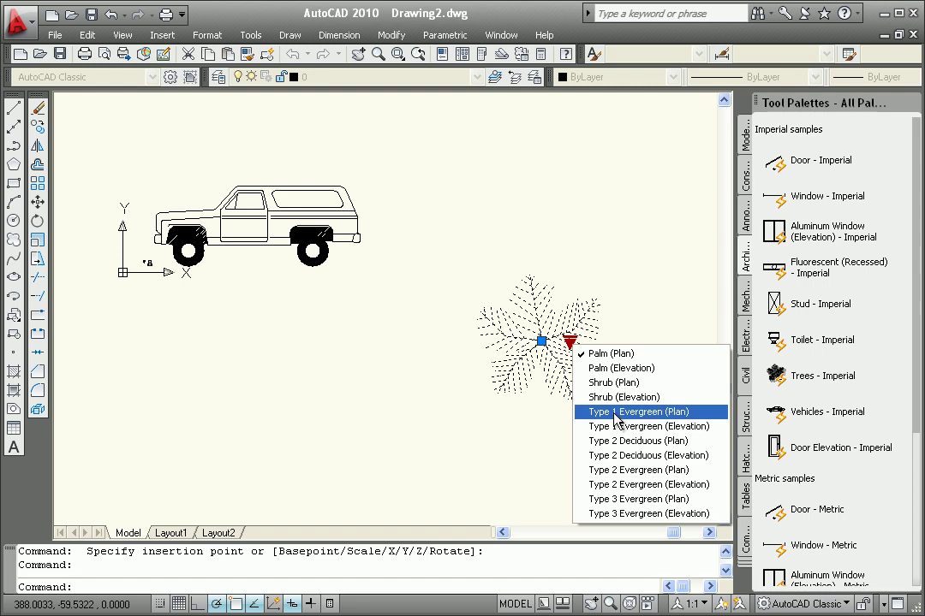
click(615, 412)
- Switch the tree block to Type 2 Deciduous (Elevation), followed by Type 2 Evergreen (Elevation)
click(570, 342)
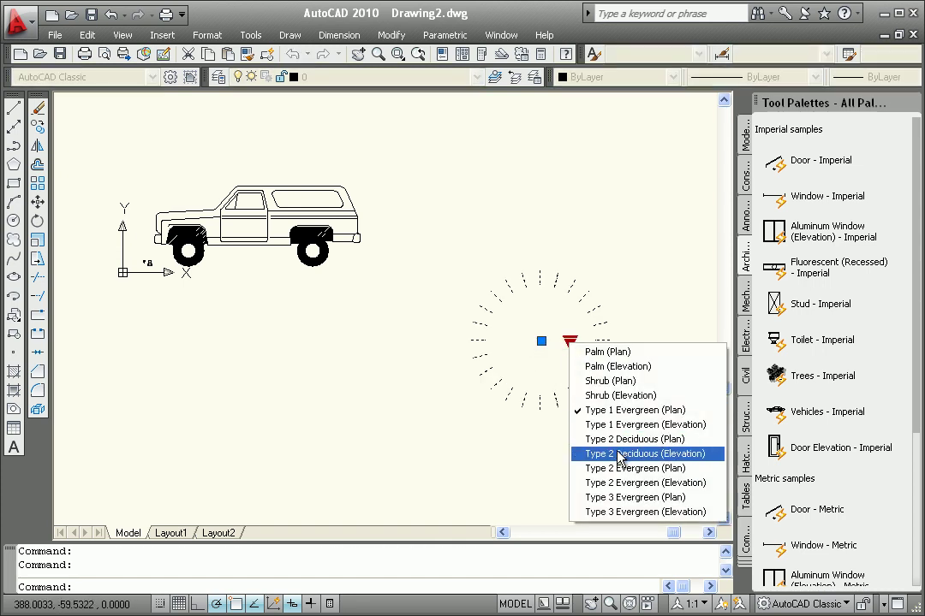
click(622, 458)
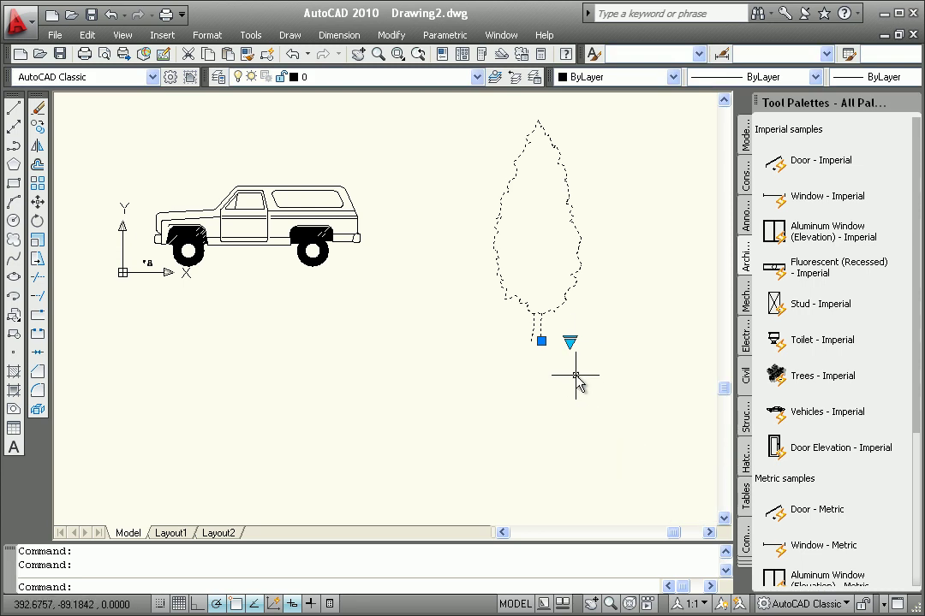
middle_drag(608, 343, 561, 393)
click(523, 392)
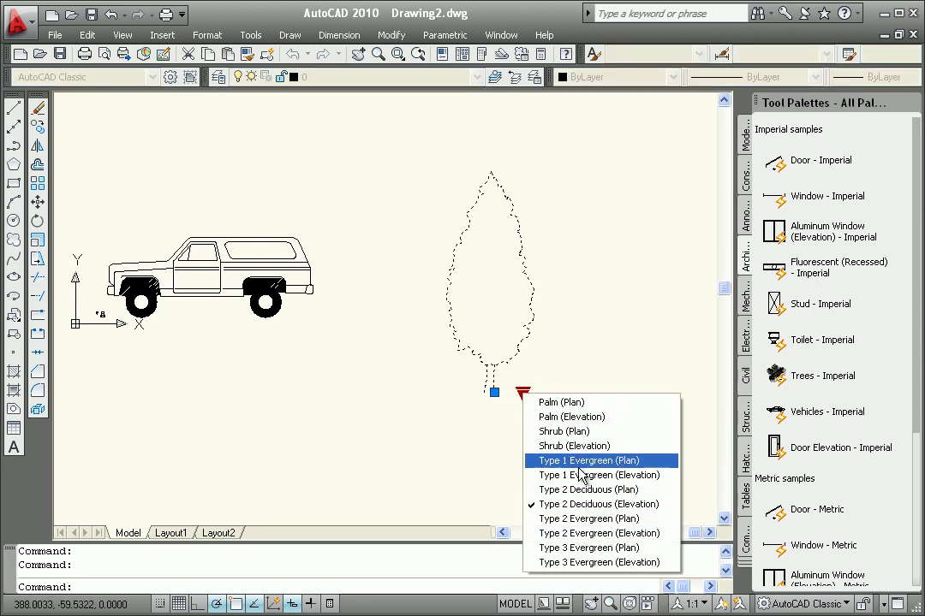
click(603, 534)
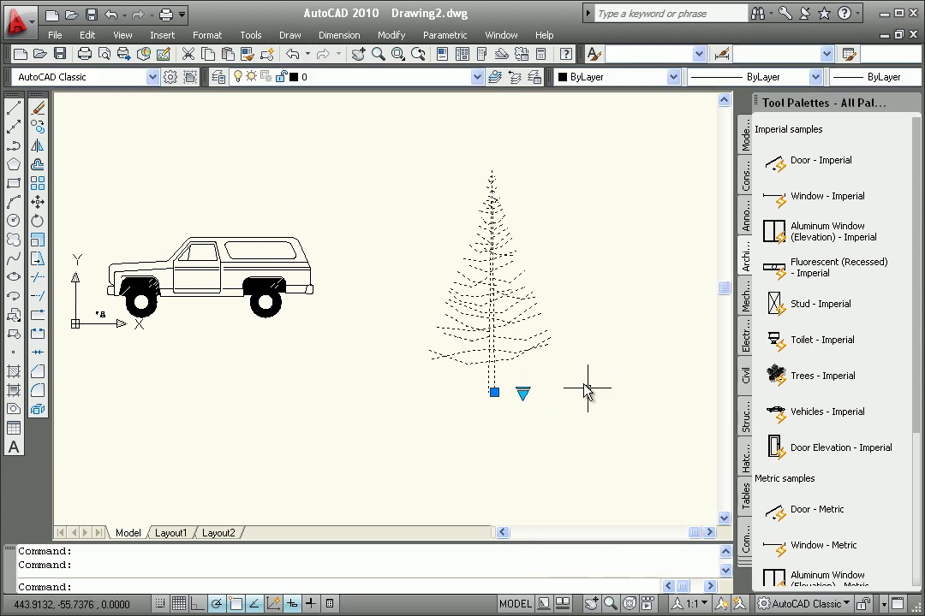
middle_drag(589, 386, 628, 411)
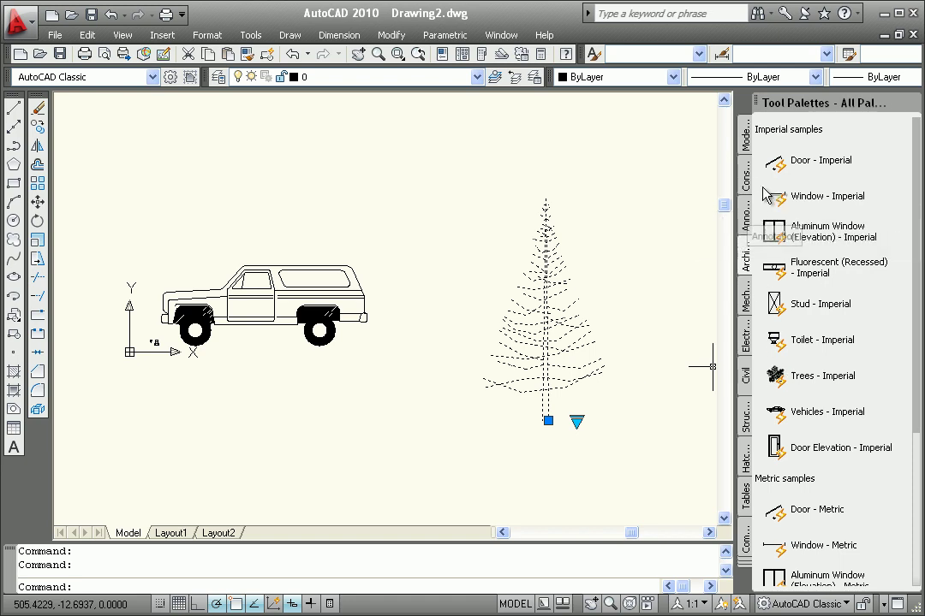
- Insert the imperial Push Button block from the electrical samples between the truck and the tree, keeping its default attributes
click(748, 350)
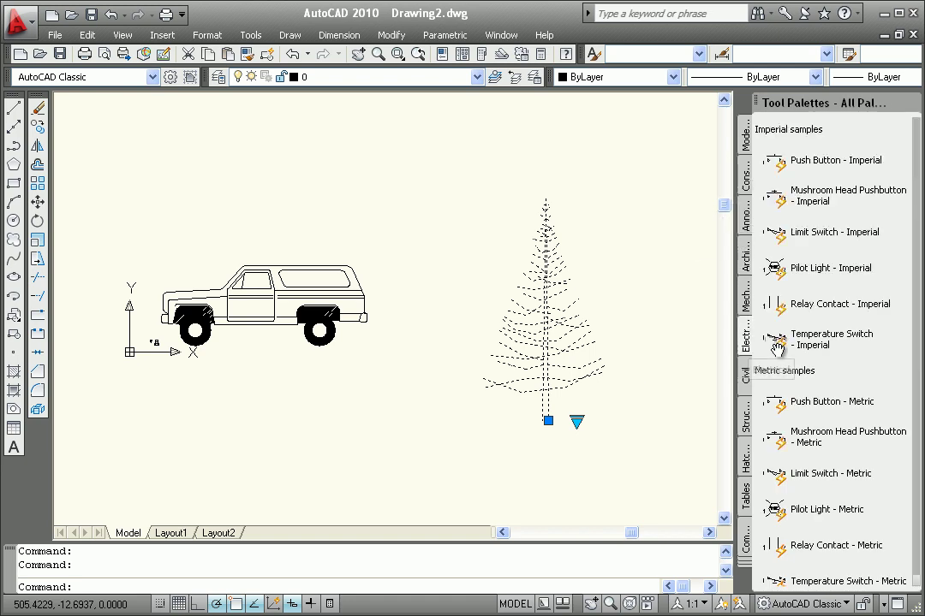
click(775, 171)
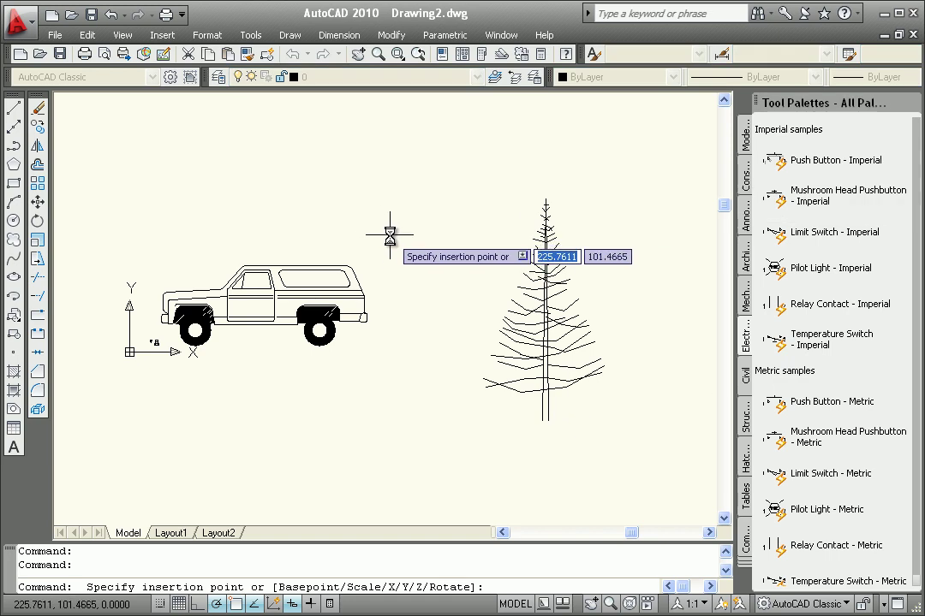
click(389, 246)
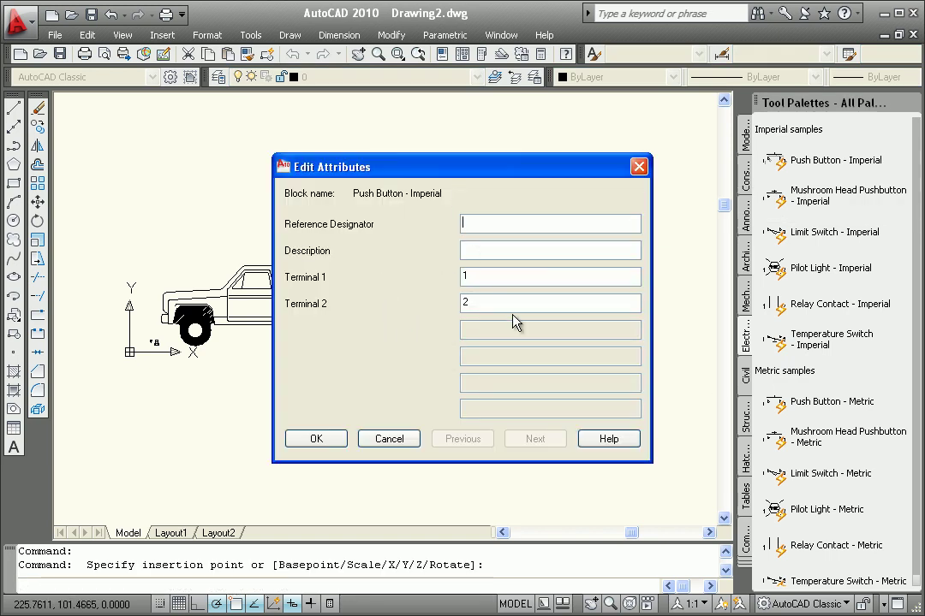
click(336, 435)
scroll(386, 240, up, 5)
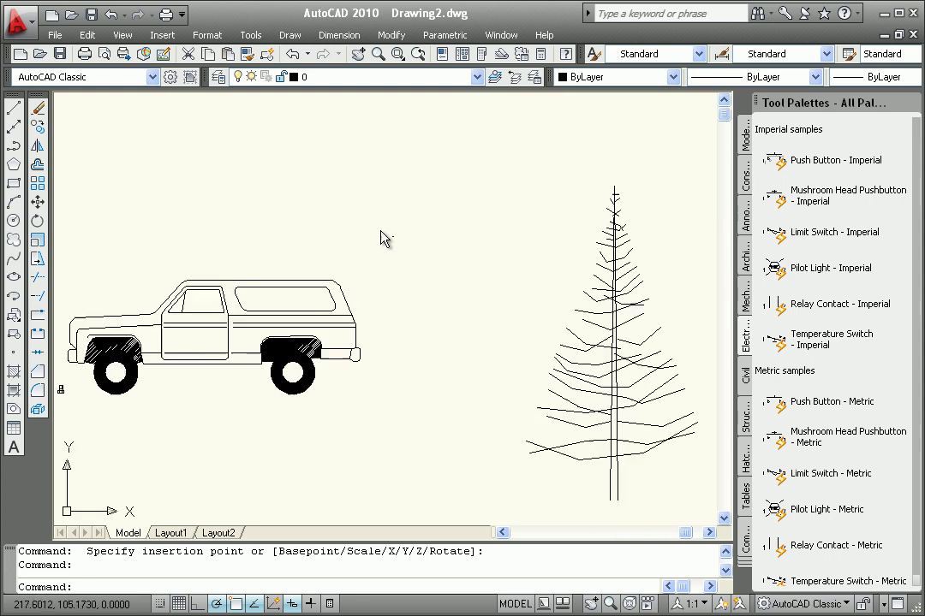
scroll(428, 248, up, 5)
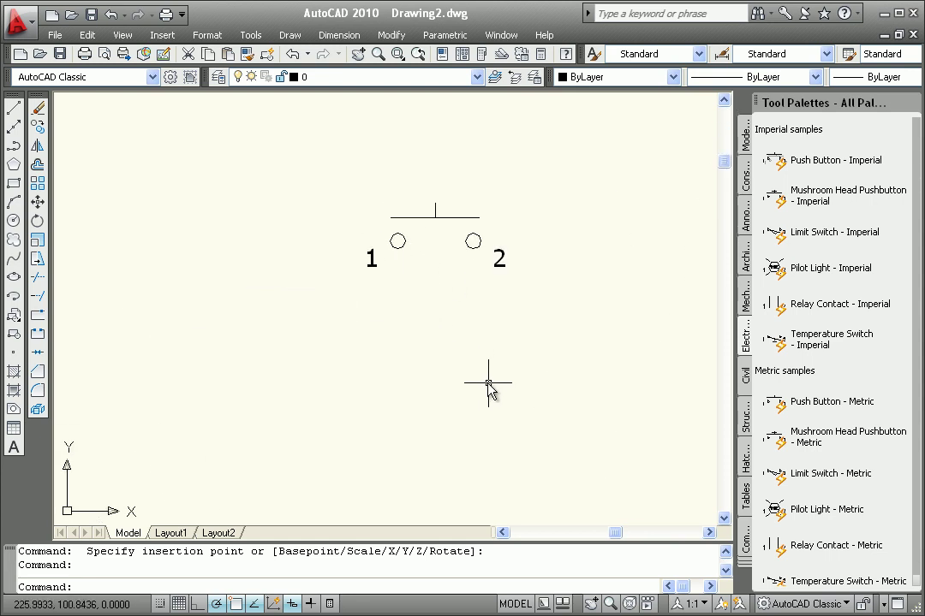
- Erase all inserted blocks from the drawing with one crossing selection and zoom to the extents
scroll(435, 291, down, 10)
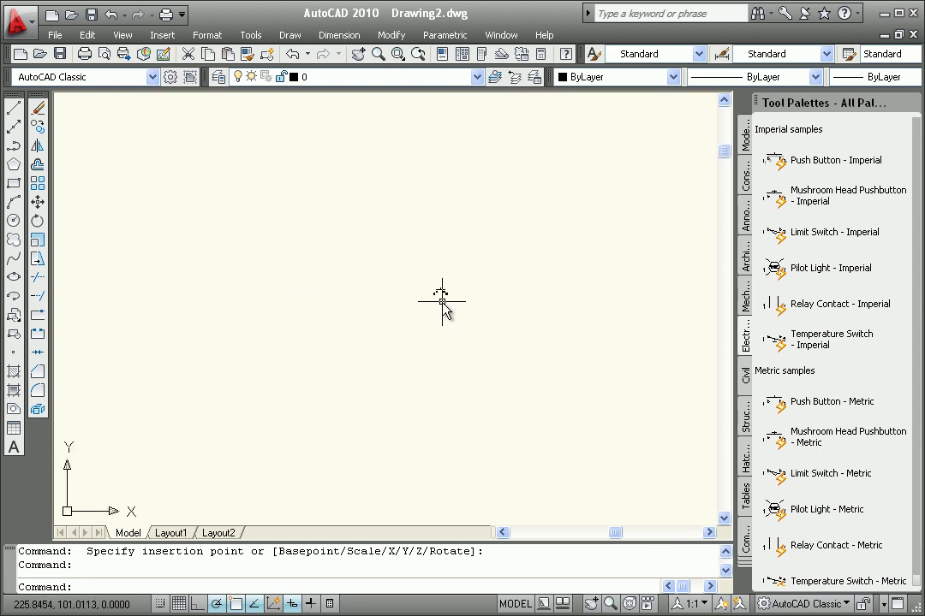
middle_click(436, 294)
middle_click(436, 295)
scroll(420, 282, down, 3)
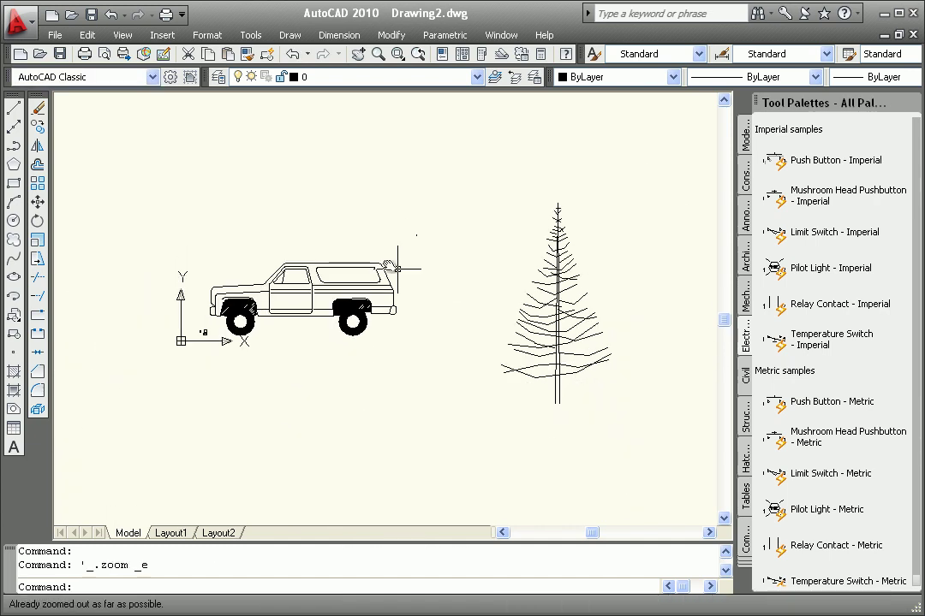
click(38, 108)
click(631, 135)
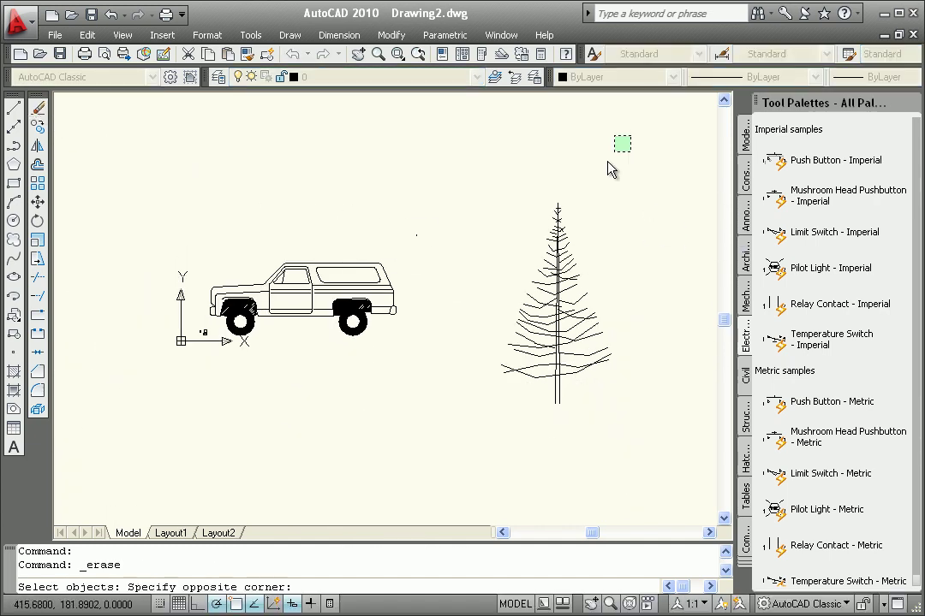
click(194, 442)
key(Return)
middle_click(349, 366)
middle_click(349, 367)
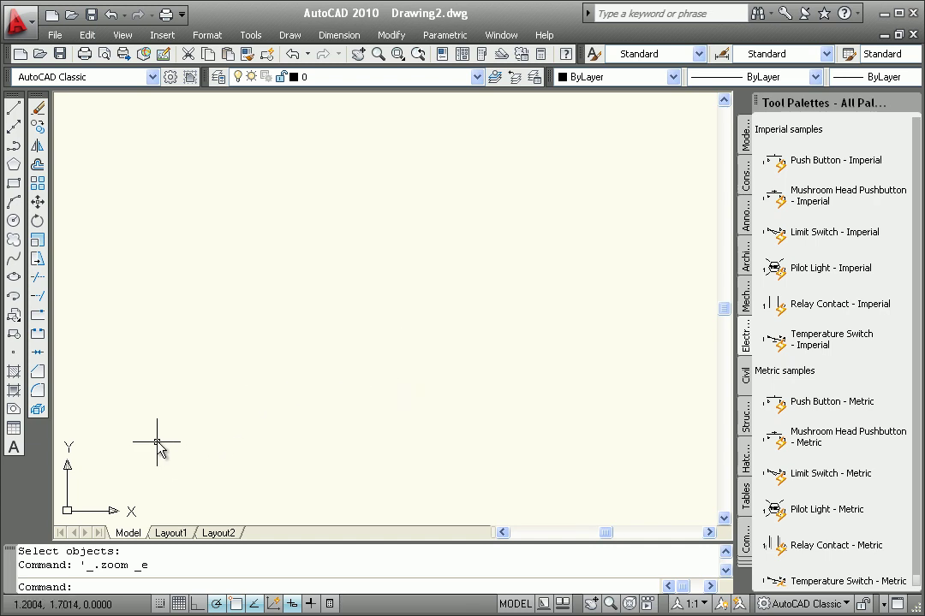
- Draw a circle in the middle of the drawing area and enclose it in a square touching its four quadrants
click(13, 222)
click(365, 291)
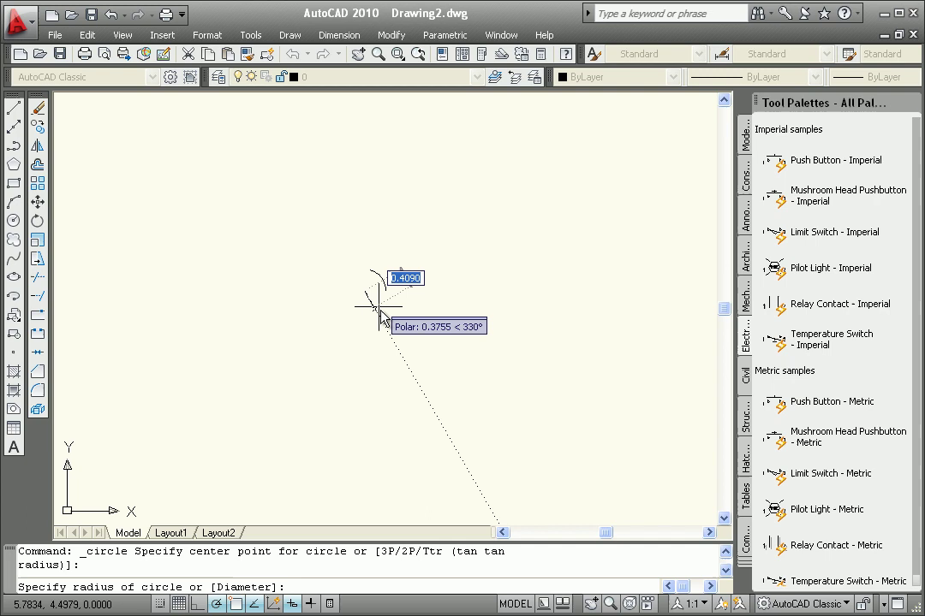
click(390, 328)
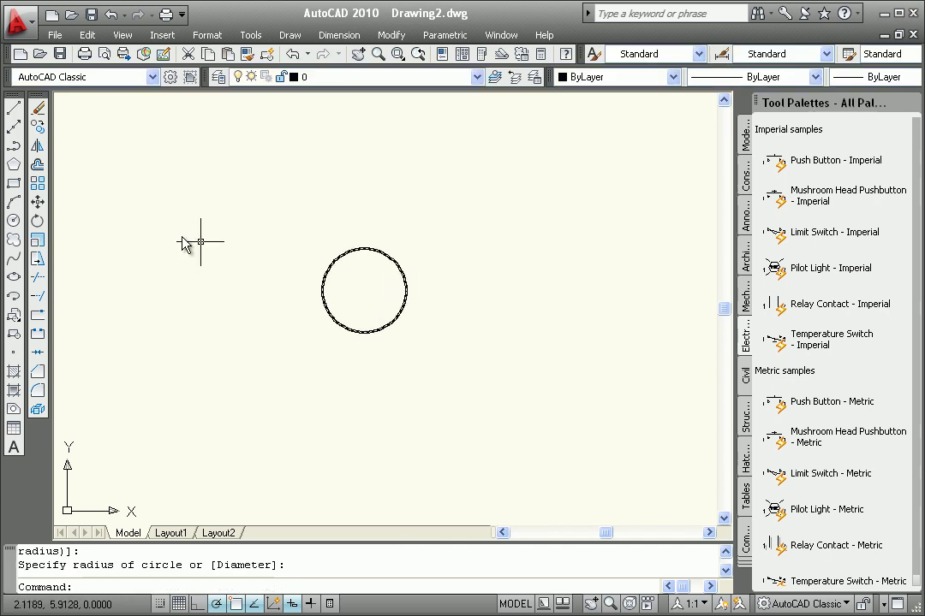
click(13, 184)
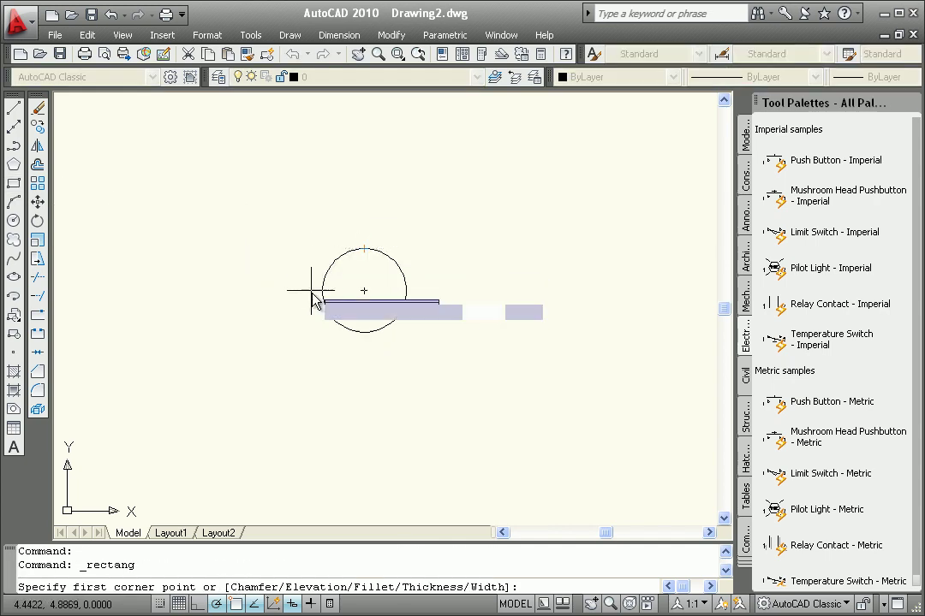
click(322, 249)
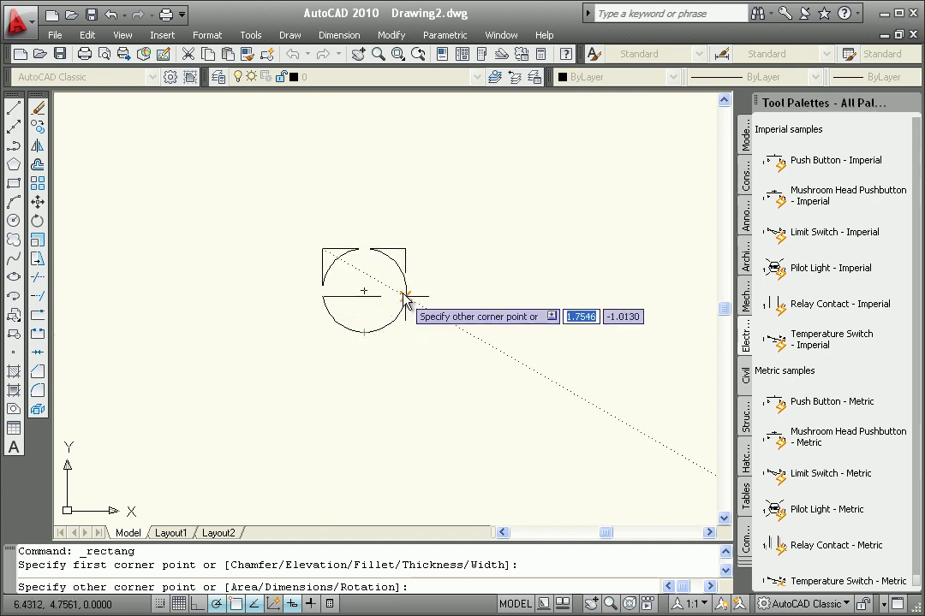
click(407, 336)
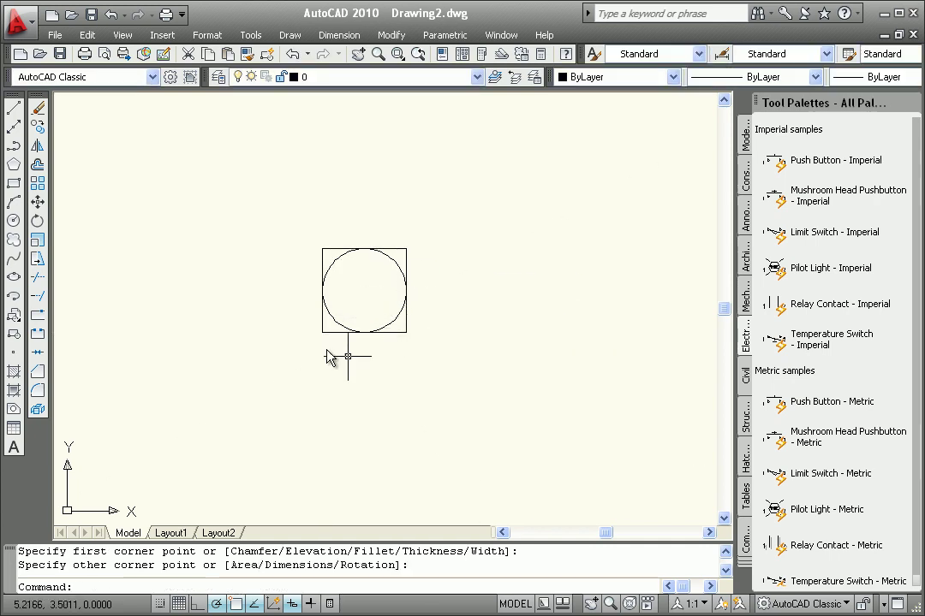
- Draw both diagonals of the square as lines between its opposite corners
scroll(300, 285, up, 3)
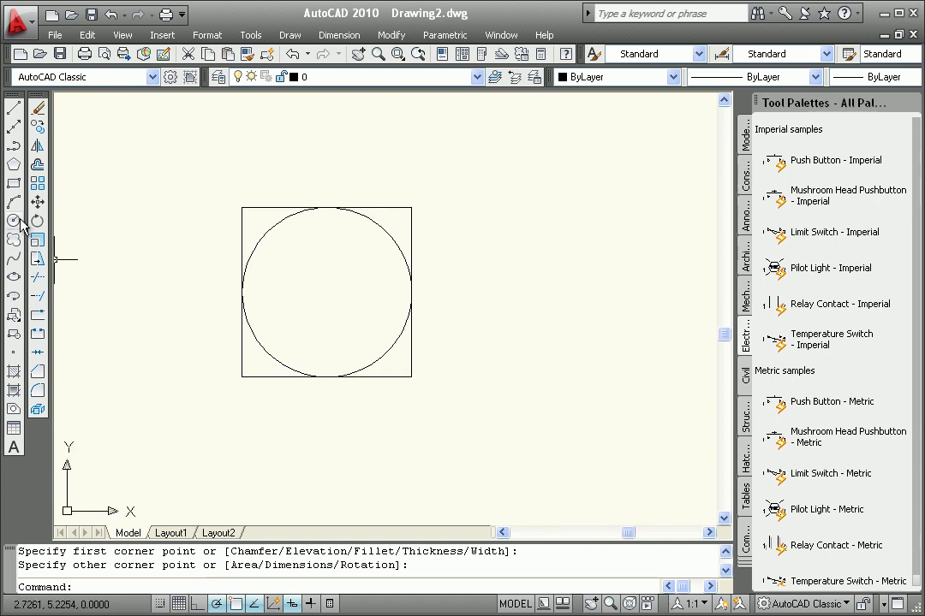
click(14, 111)
click(242, 377)
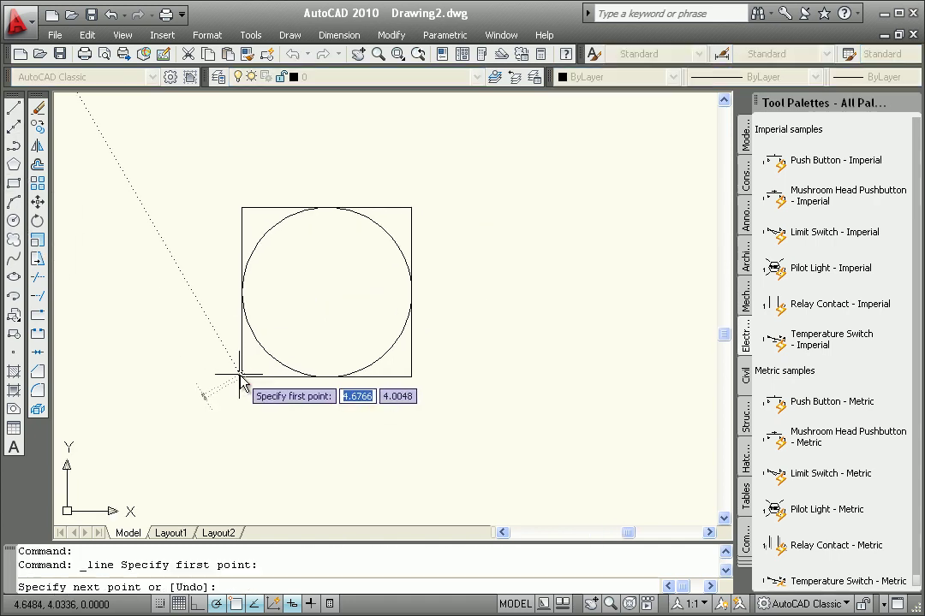
click(414, 216)
right_click(338, 297)
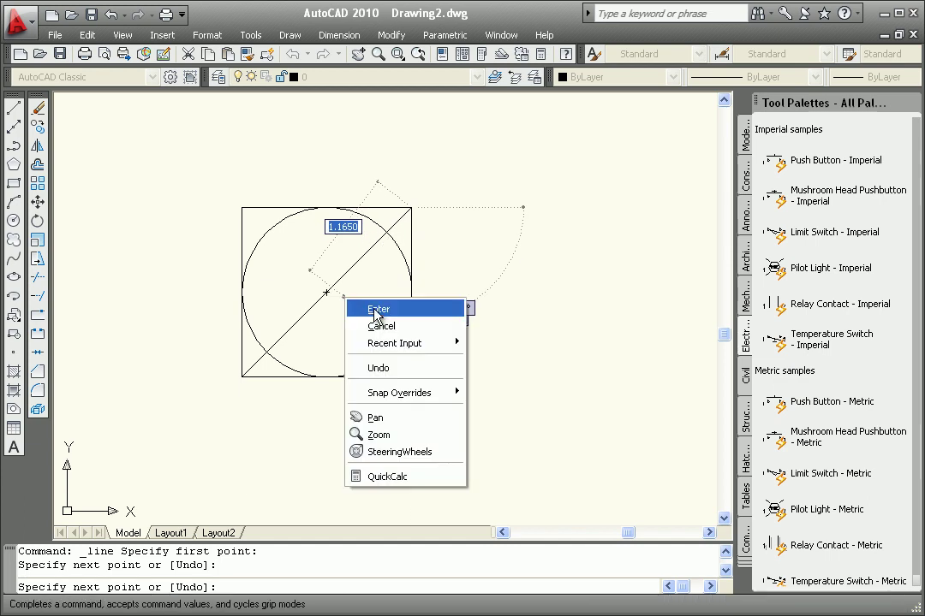
click(375, 307)
click(14, 113)
click(242, 207)
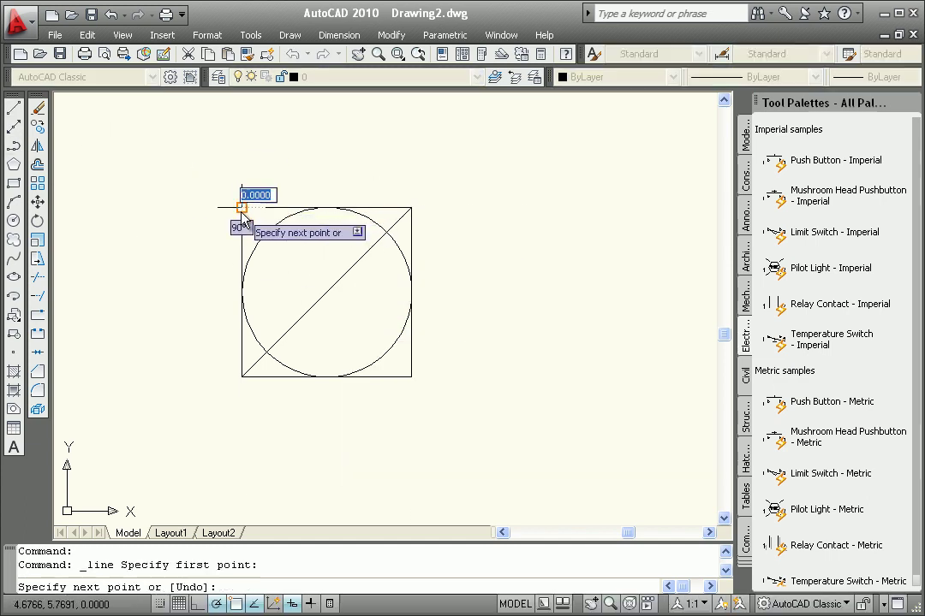
click(411, 376)
right_click(463, 351)
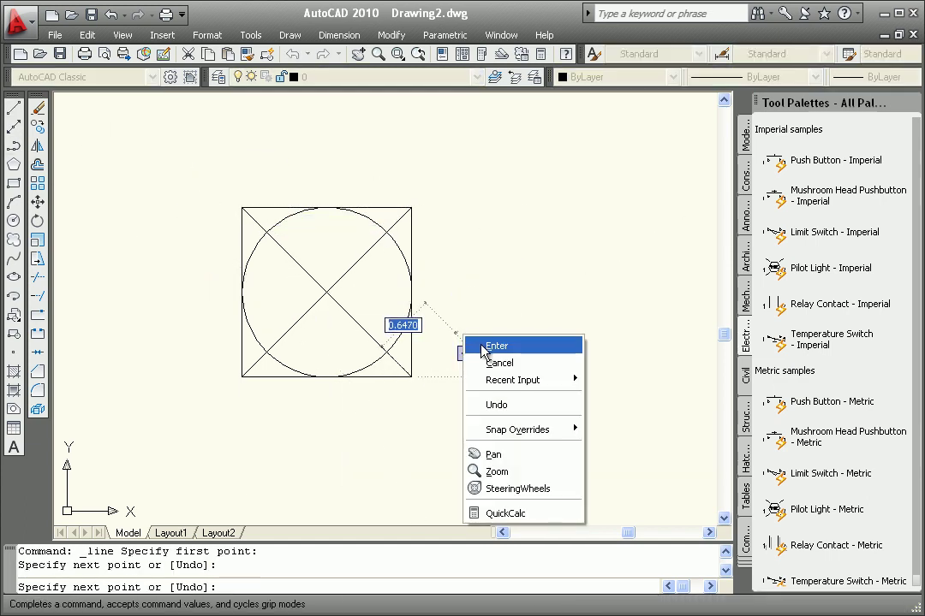
click(479, 346)
- Start a block definition named pit with its base point at the centre of the circle
scroll(393, 340, down, 2)
middle_drag(490, 373, 438, 336)
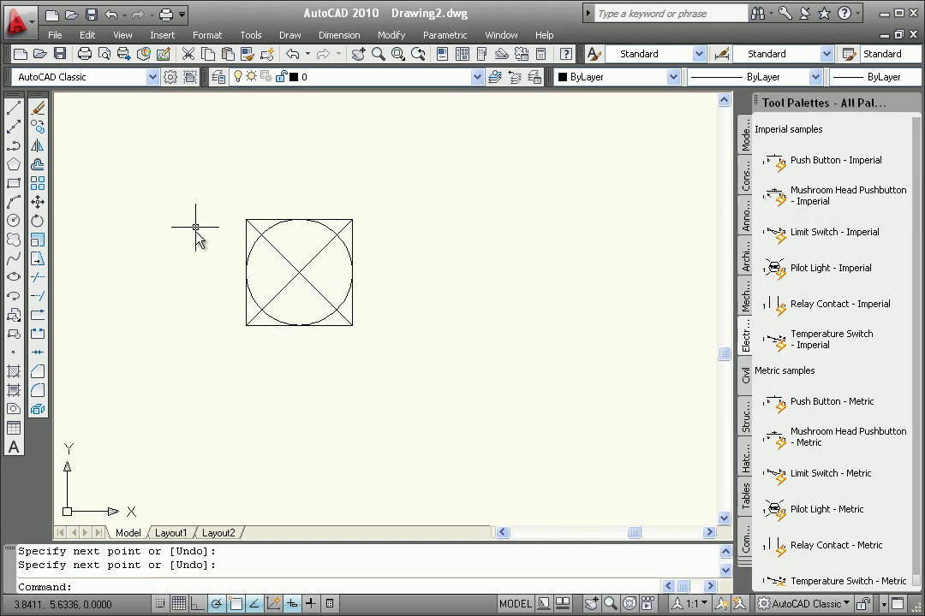
click(15, 340)
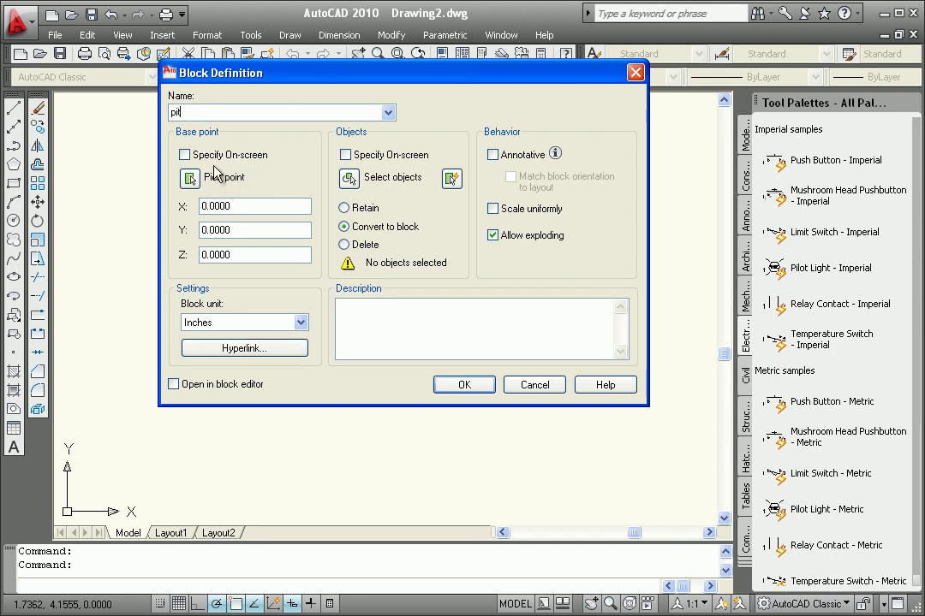
click(189, 178)
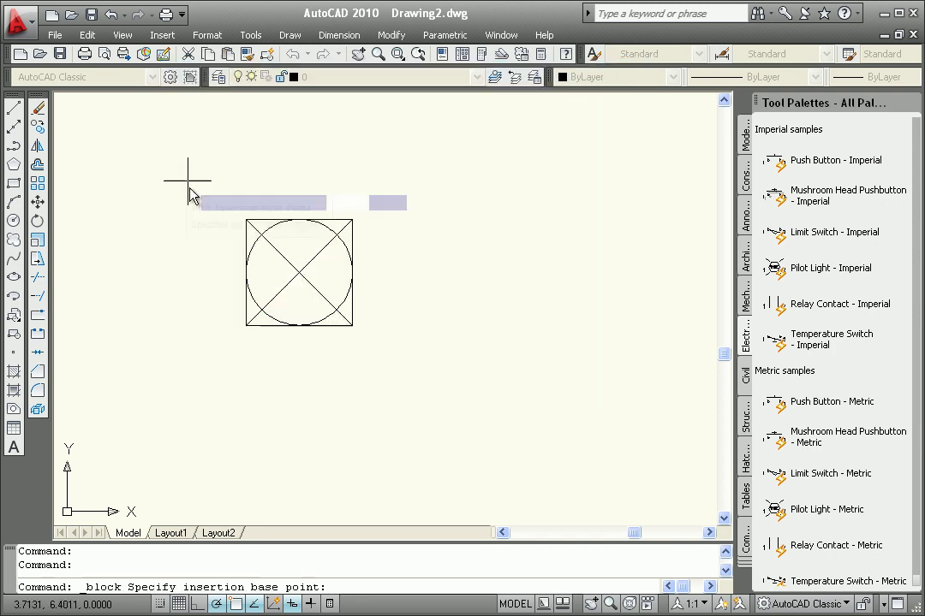
click(303, 277)
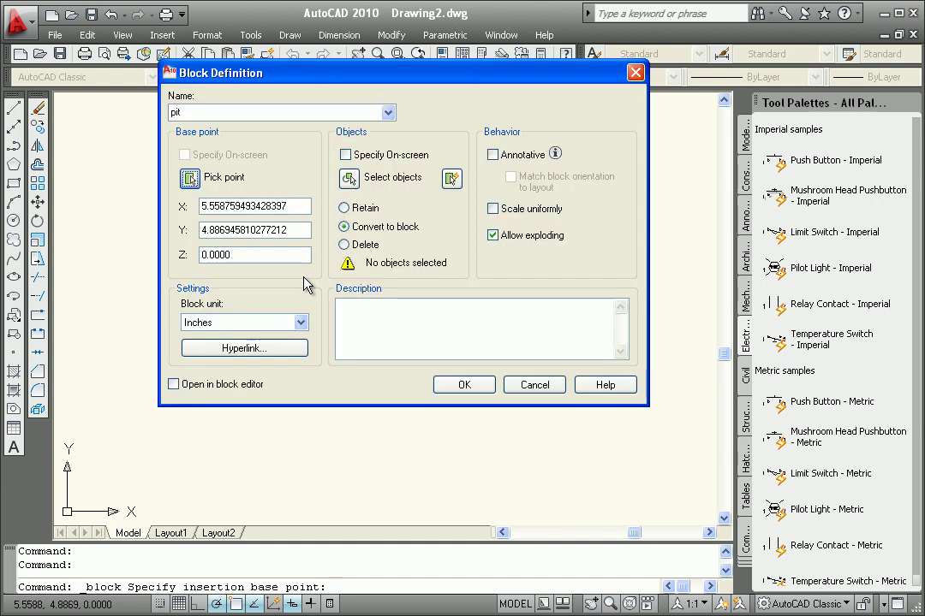
- Select the circle, the square and both diagonals as the objects of the pit block
click(349, 177)
click(422, 162)
click(192, 399)
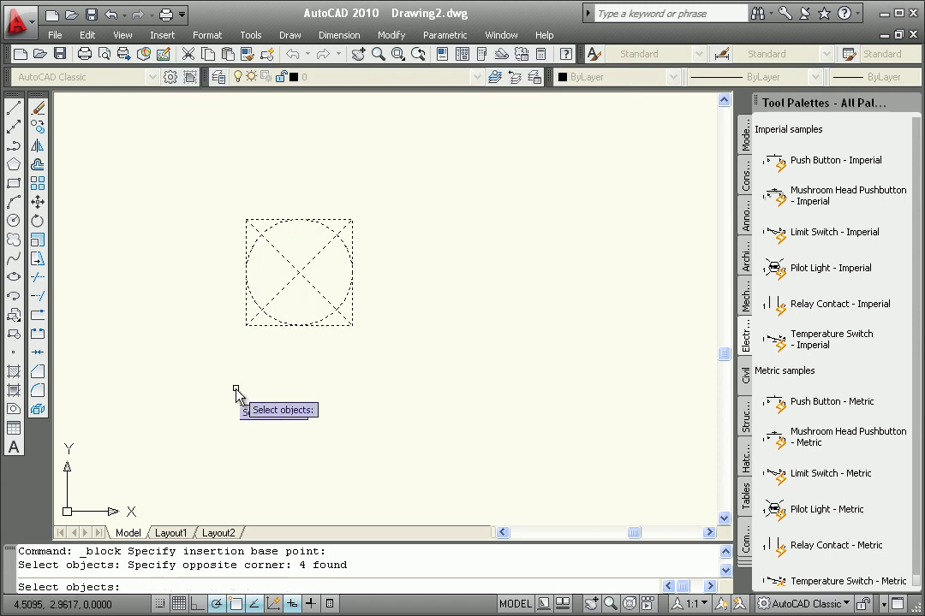
key(Return)
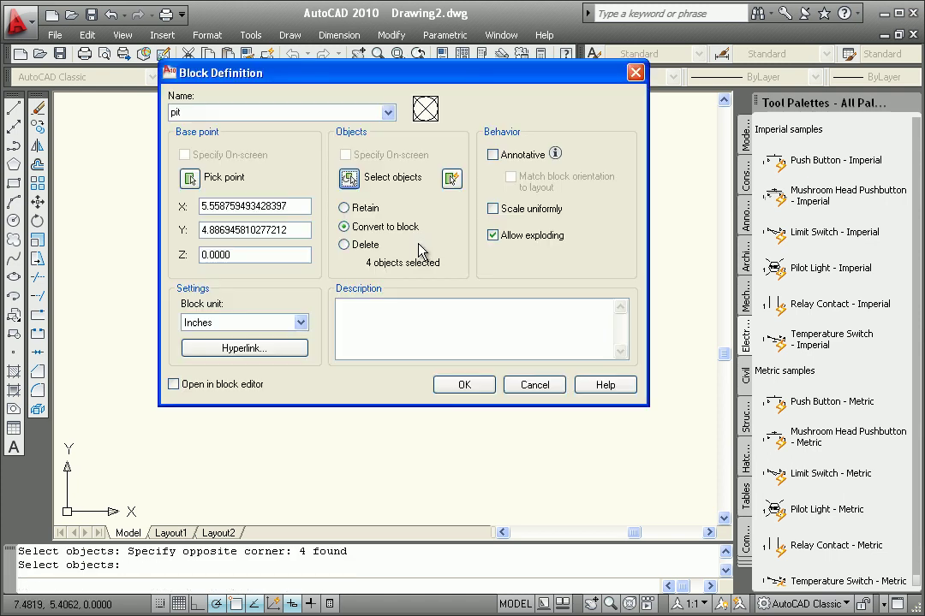
- Complete the pit block definition and test-select the crossed square as a single object
click(463, 385)
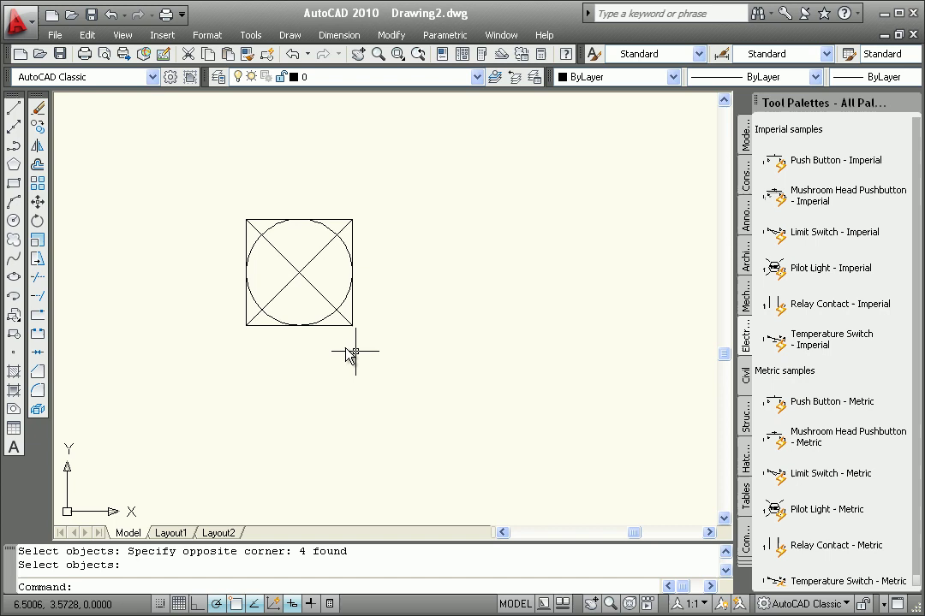
click(320, 292)
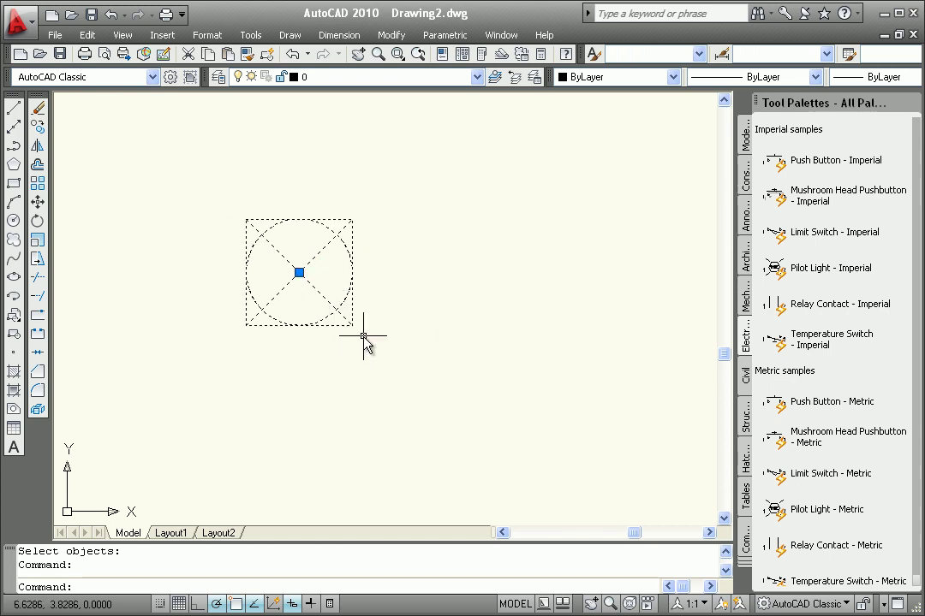
key(Escape)
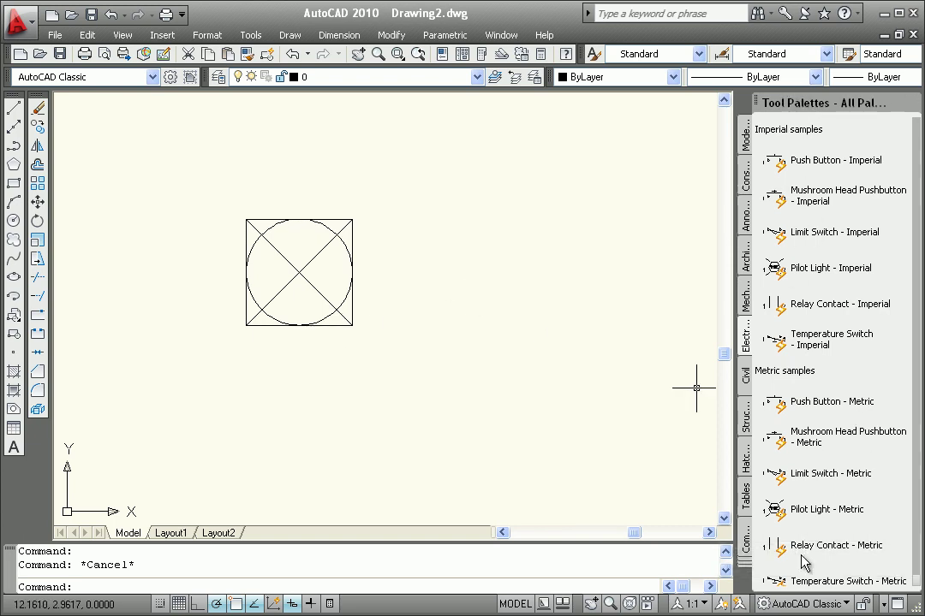
- Create a new tool palette named cad
right_click(809, 291)
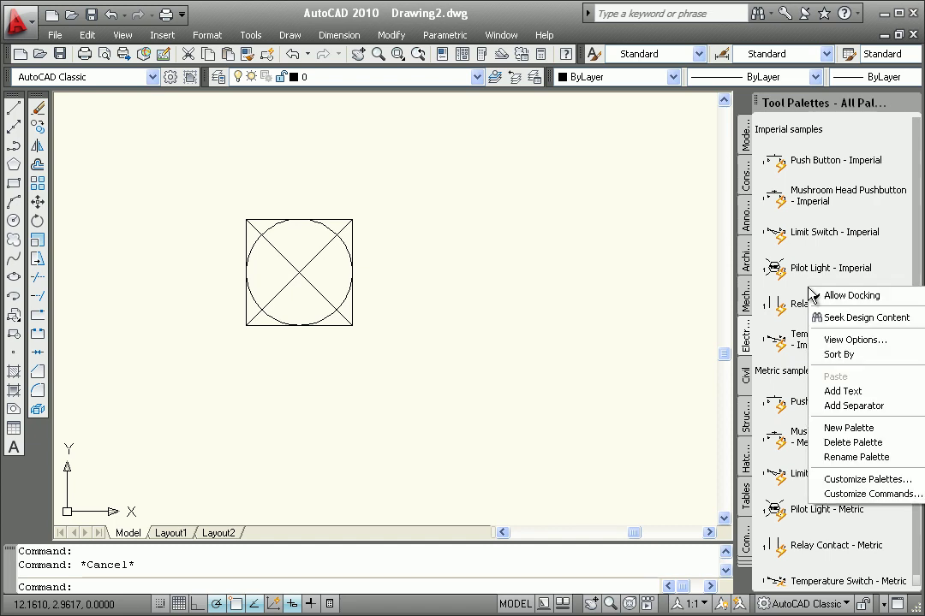
click(857, 435)
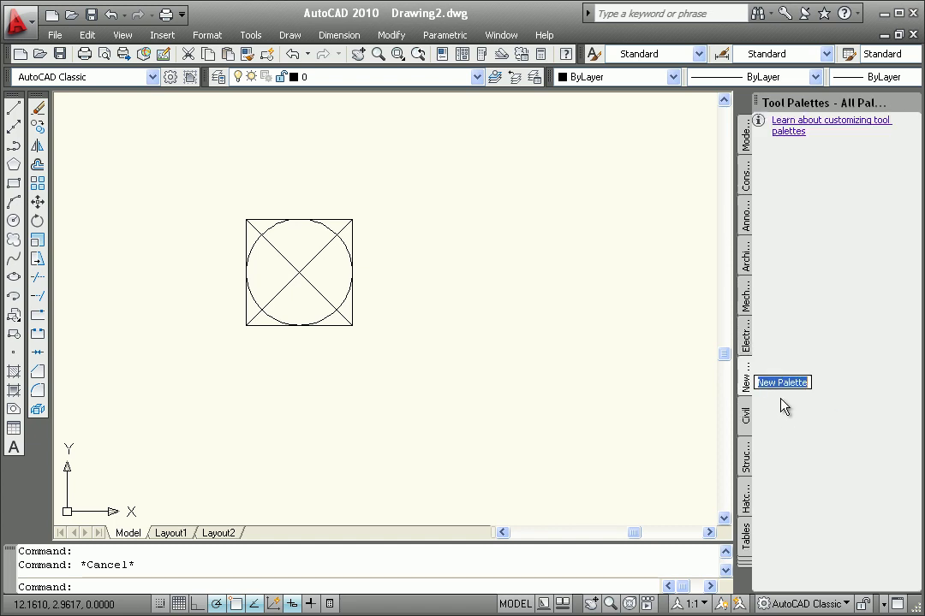
text(cad)
key(Return)
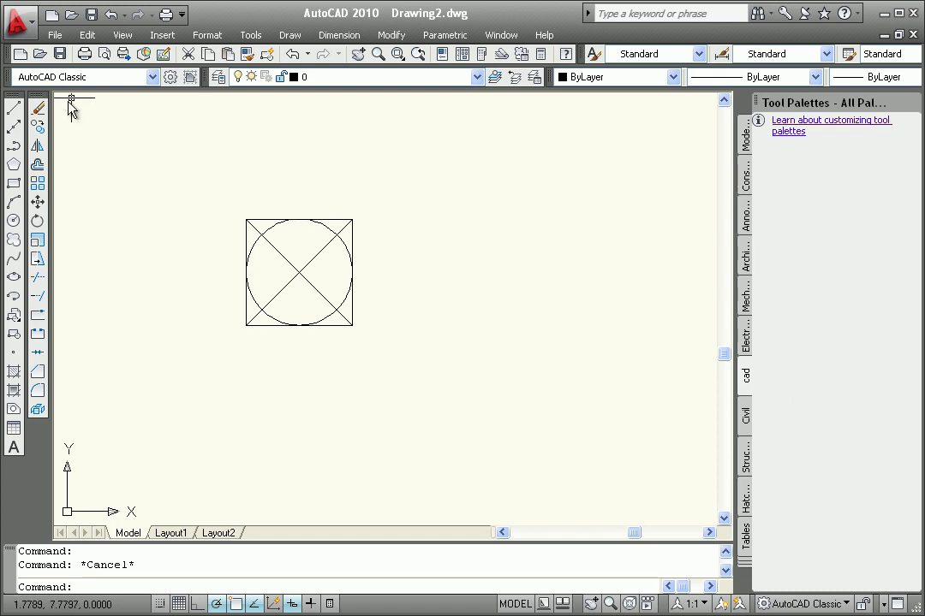
- Save the drawing as Drawing2.dwg in My Documents
click(60, 53)
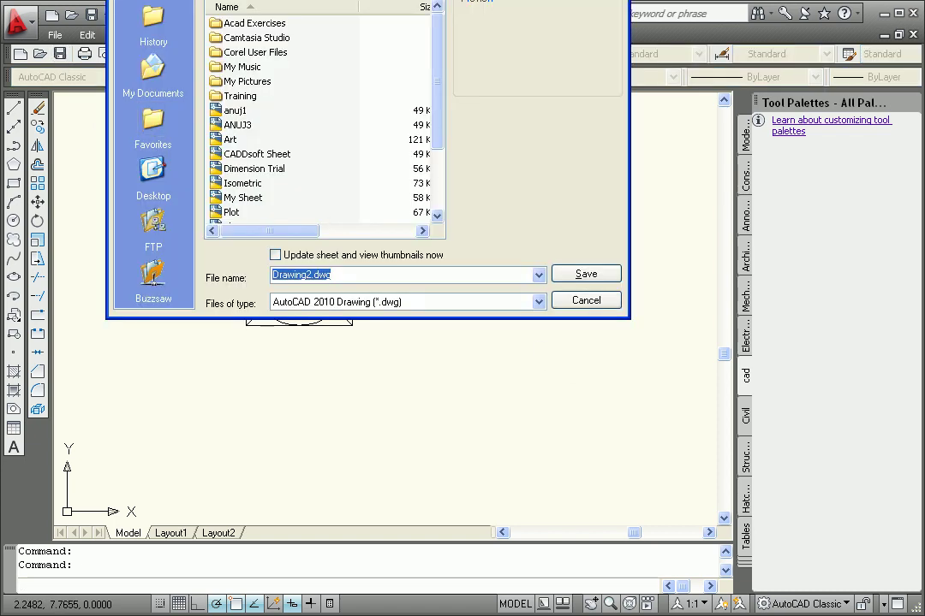
drag(391, 0, 468, 85)
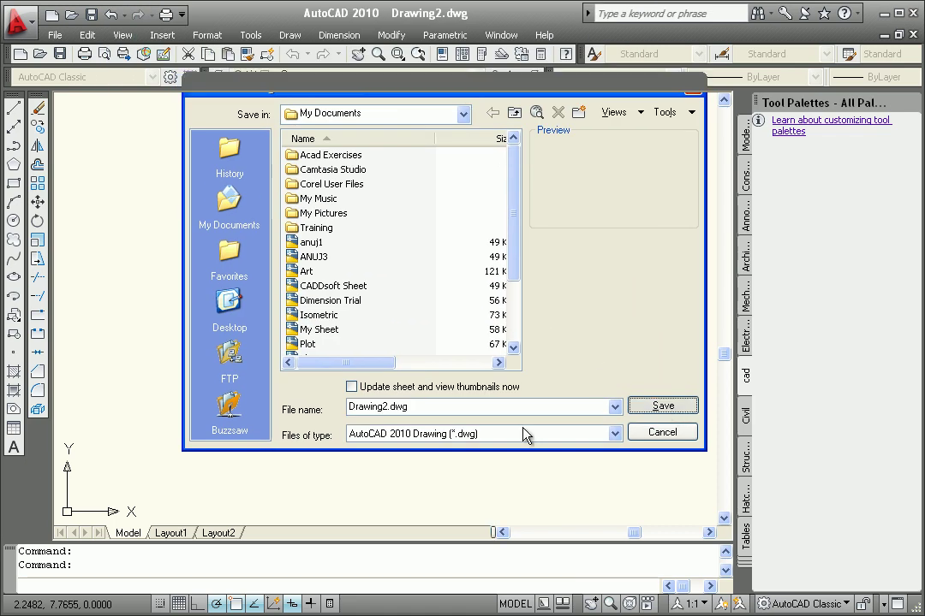
key(Return)
- Add the pit block to the cad palette and insert a copy from it up and to the right of the original
click(313, 294)
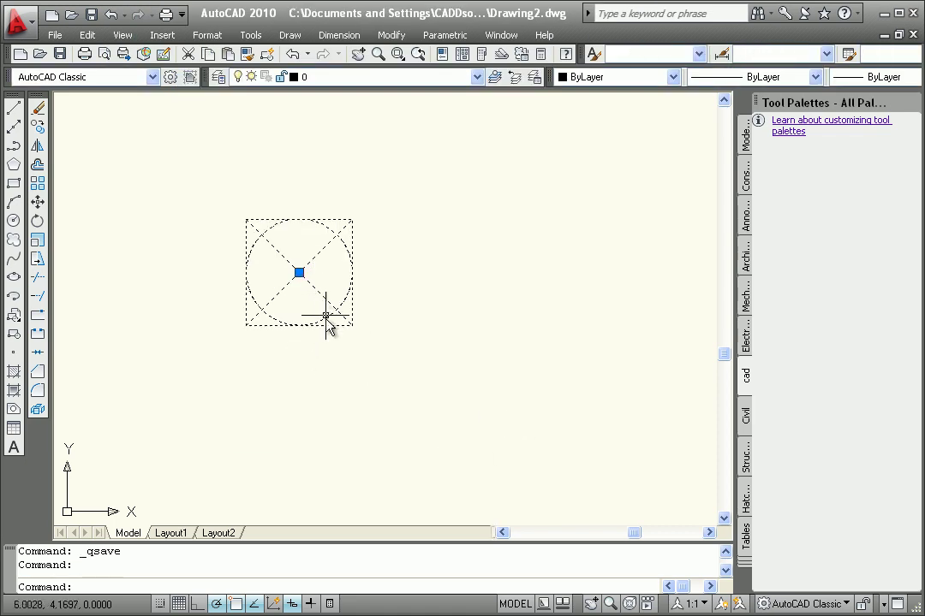
drag(318, 293, 797, 249)
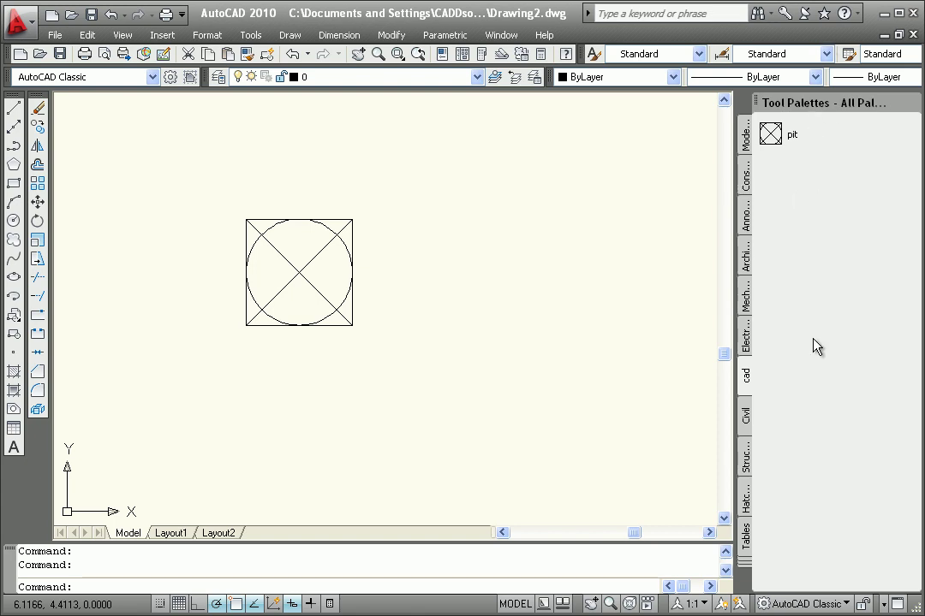
click(775, 137)
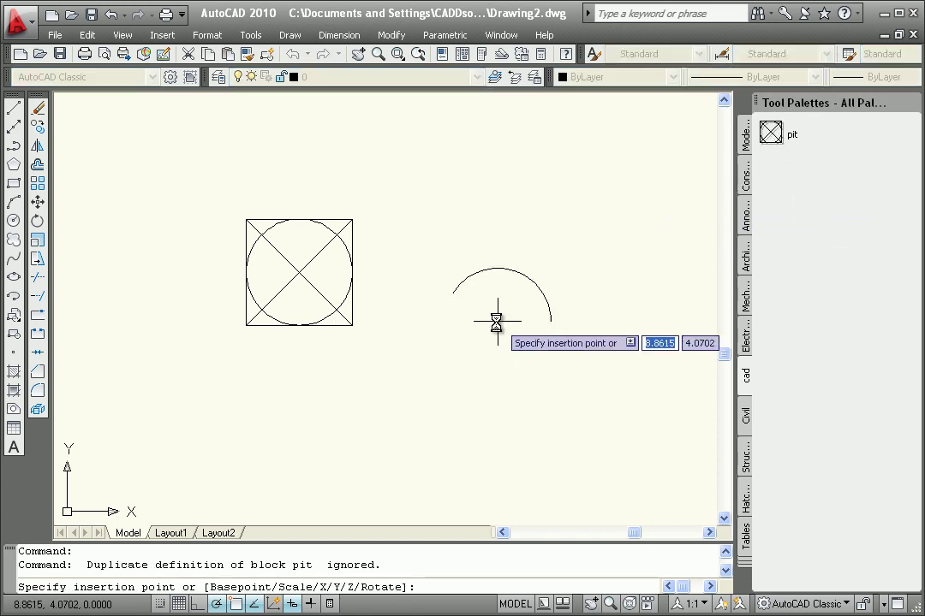
click(509, 193)
- Insert another pit block from the cad palette below the first two, scaled by 2 and rotated 45 degrees
click(775, 137)
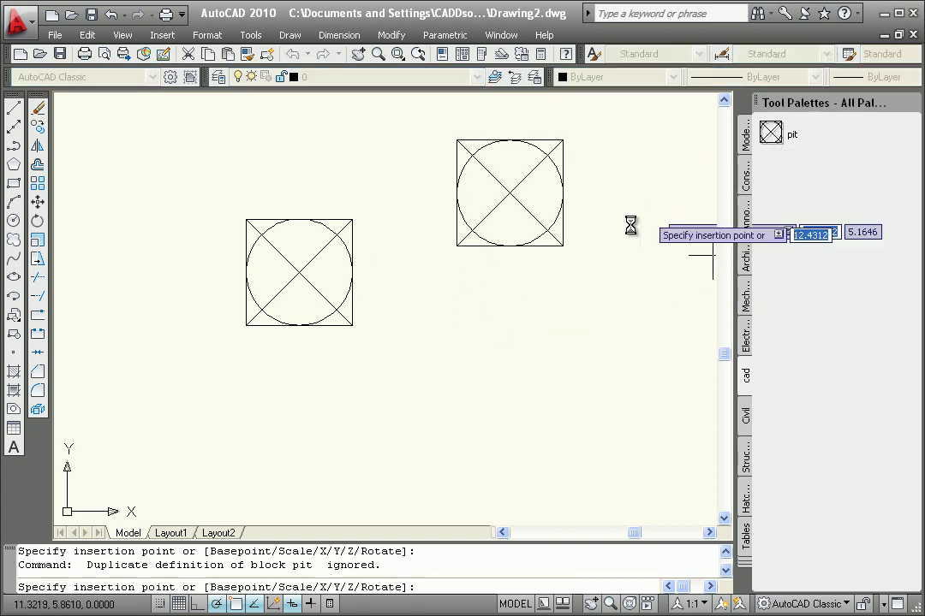
right_click(434, 327)
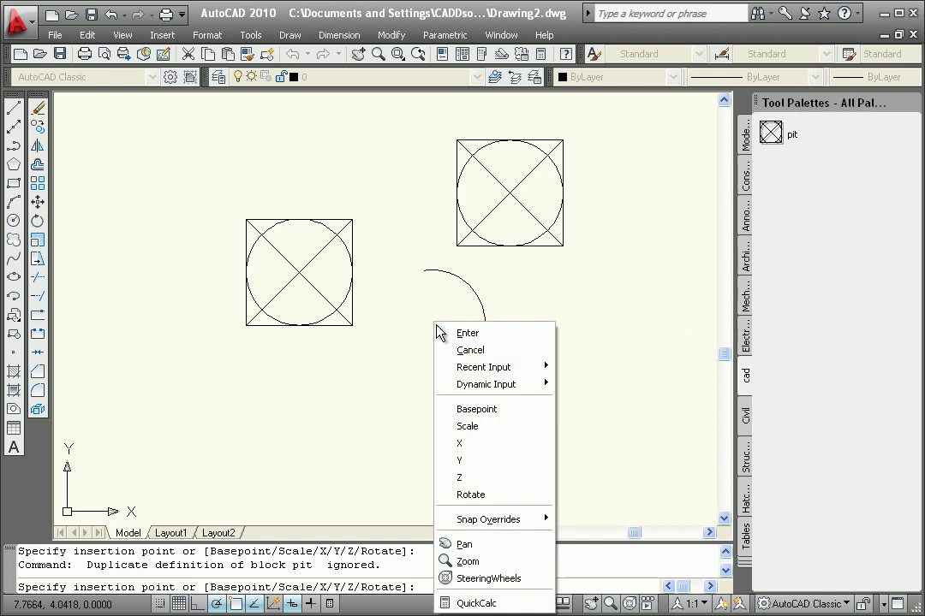
click(475, 427)
text(2)
key(Return)
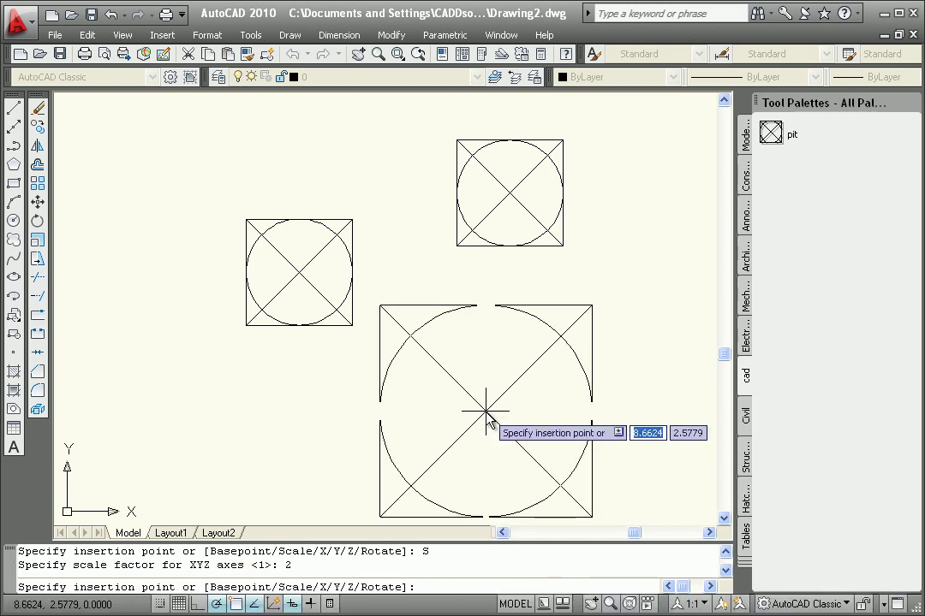
right_click(417, 330)
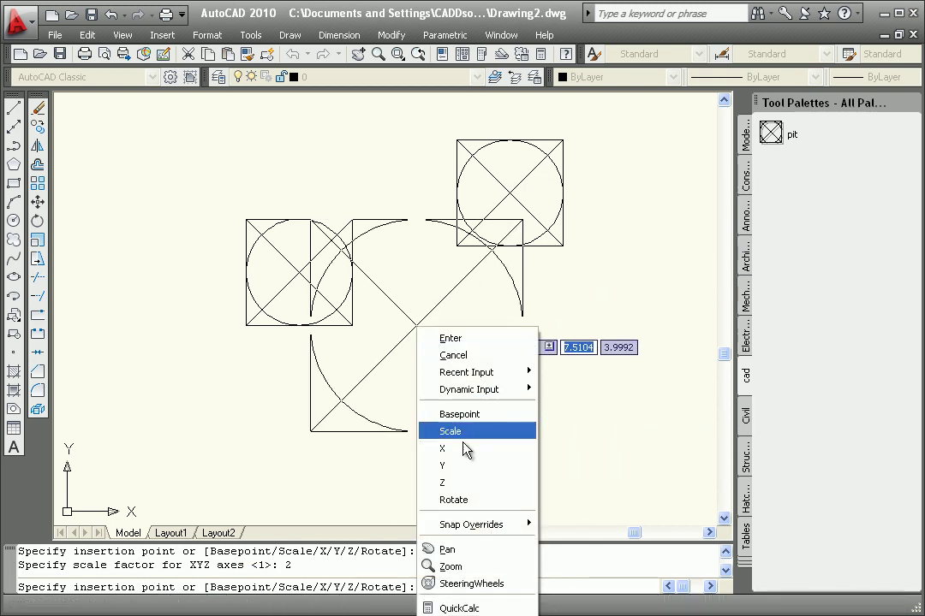
click(463, 498)
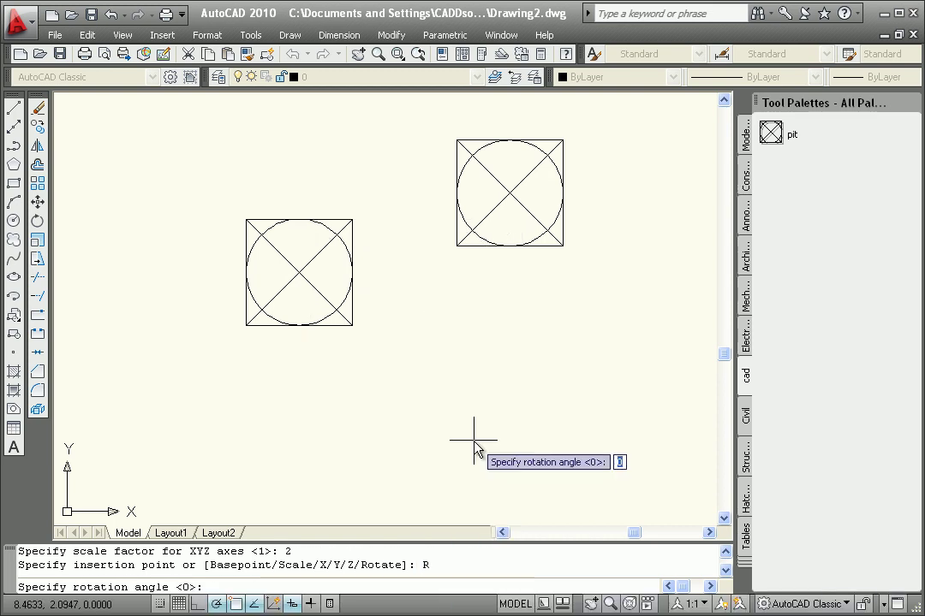
text(45)
key(Return)
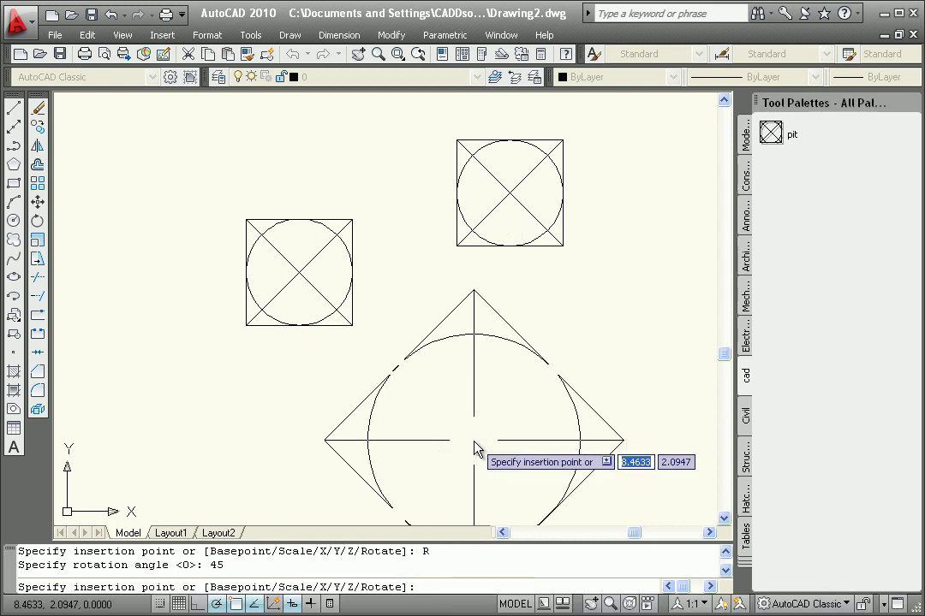
scroll(400, 373, down, 1)
mouse_move(453, 373)
middle_down()
mouse_move(381, 323)
mouse_move(368, 301)
middle_up()
click(412, 347)
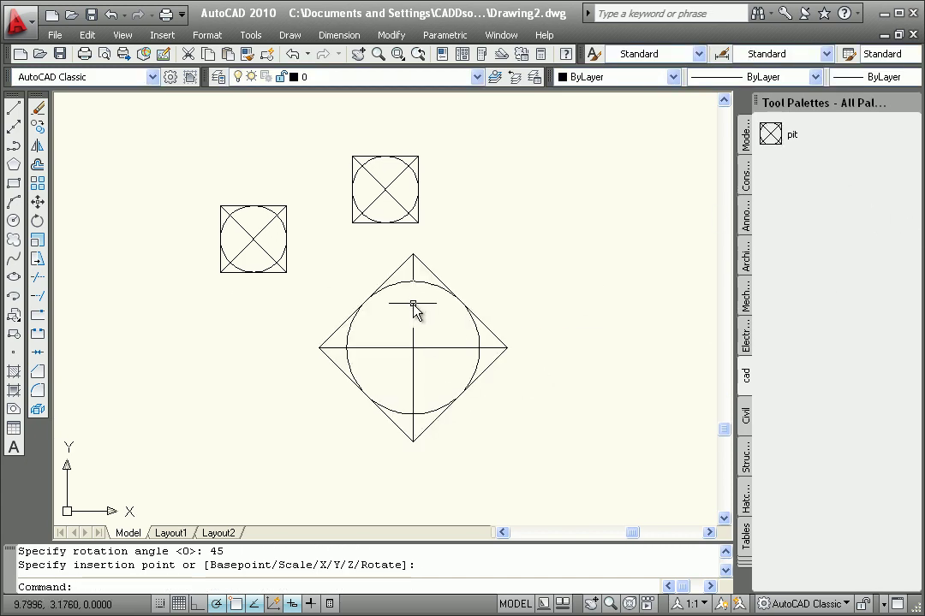
- Insert the drawing file My Sheet from My Documents as a block, placing it on screen near the pit blocks
scroll(407, 315, down, 2)
middle_drag(430, 291, 397, 314)
scroll(397, 314, down, 2)
middle_drag(479, 392, 433, 373)
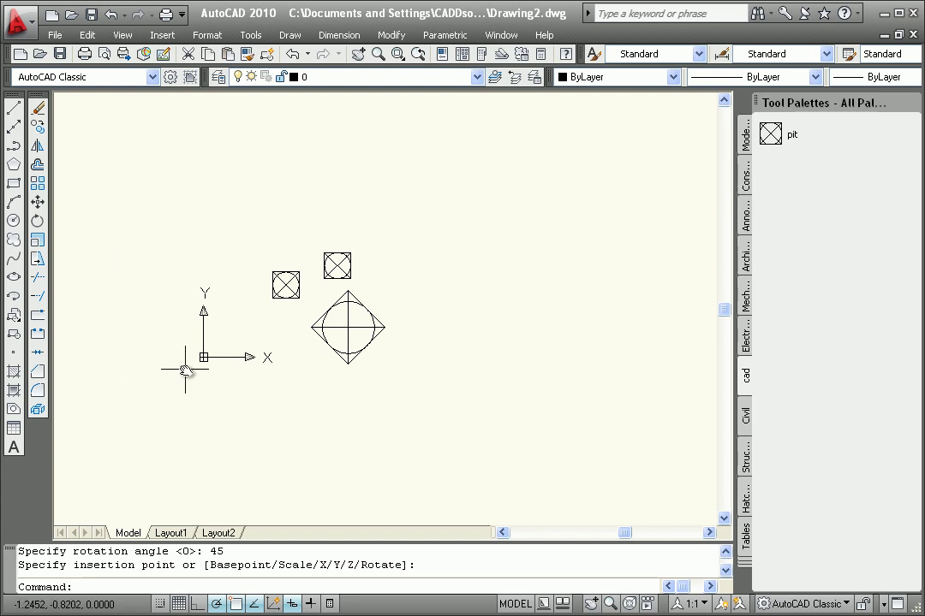
click(14, 316)
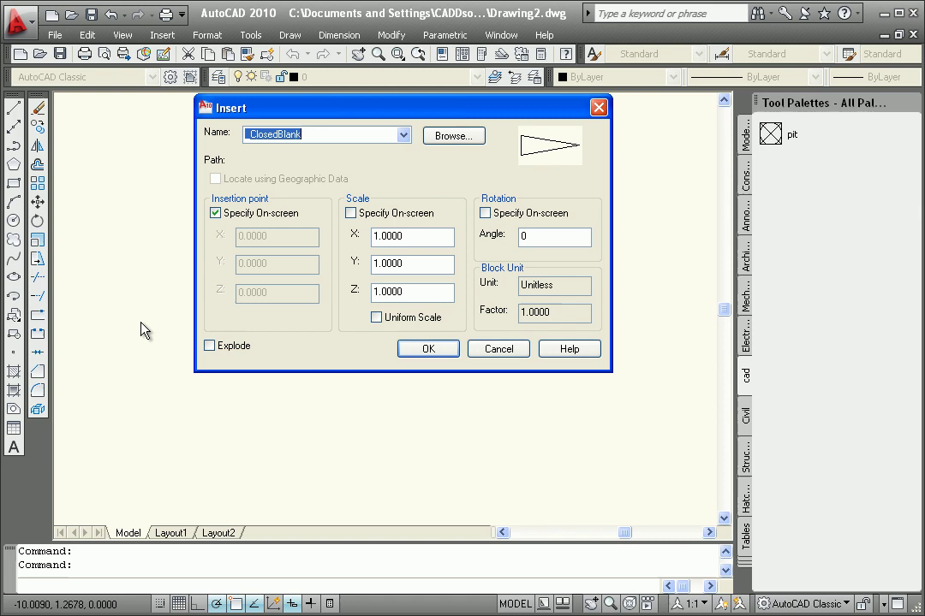
click(452, 140)
click(293, 259)
scroll(382, 278, down, 3)
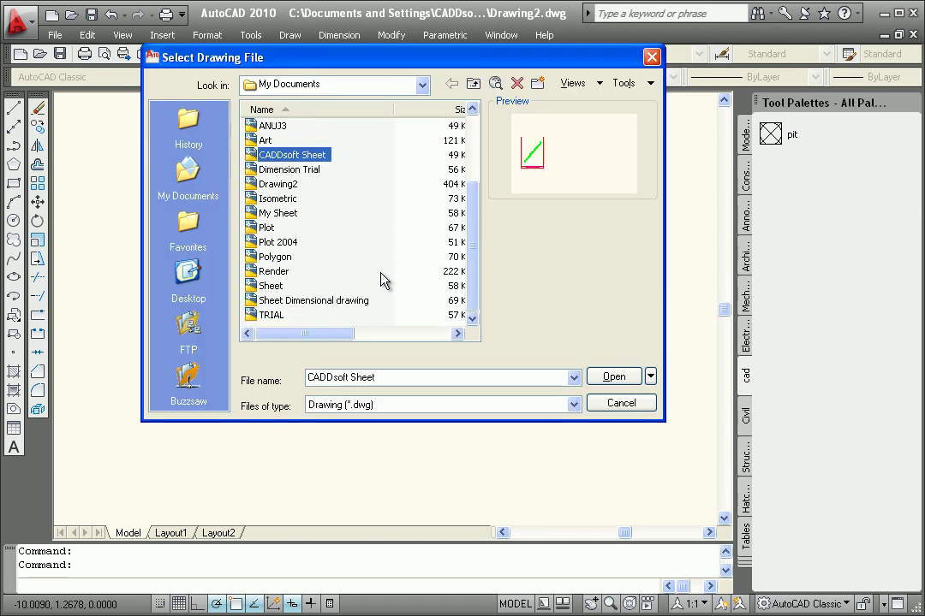
click(278, 220)
click(613, 376)
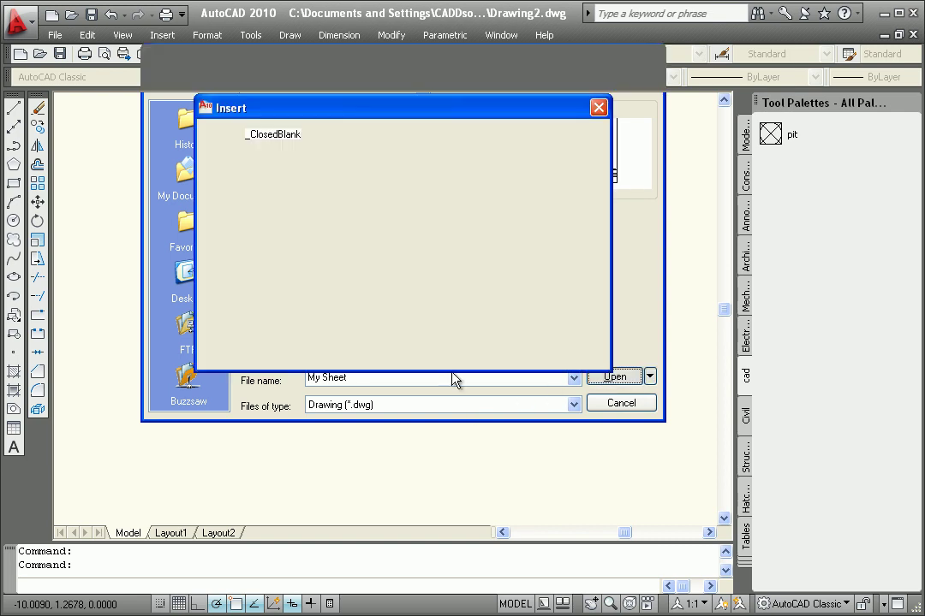
click(423, 351)
click(429, 389)
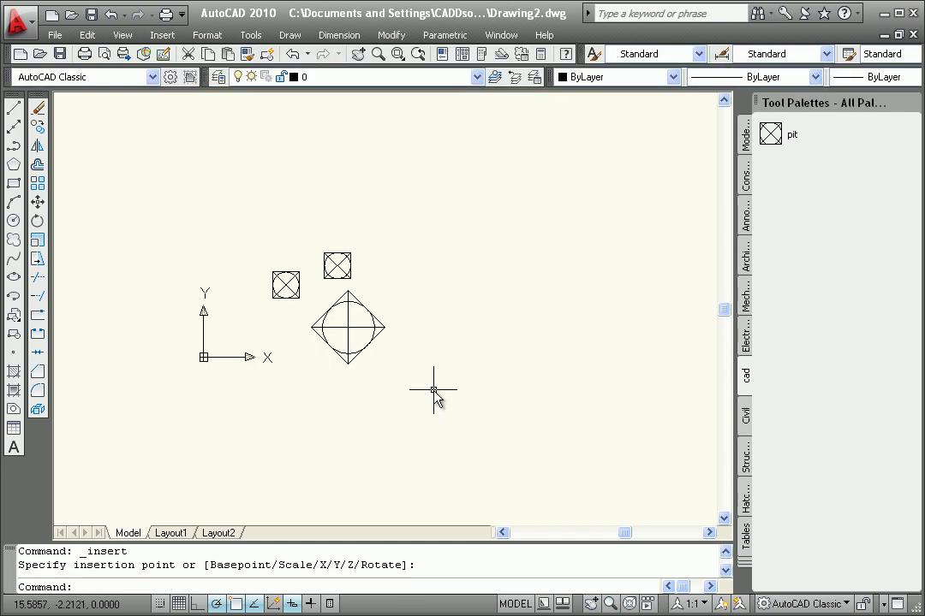
- Save the drawing and add the inserted My Sheet block to the cad palette
middle_drag(429, 390, 435, 391)
middle_click(435, 392)
middle_click(435, 391)
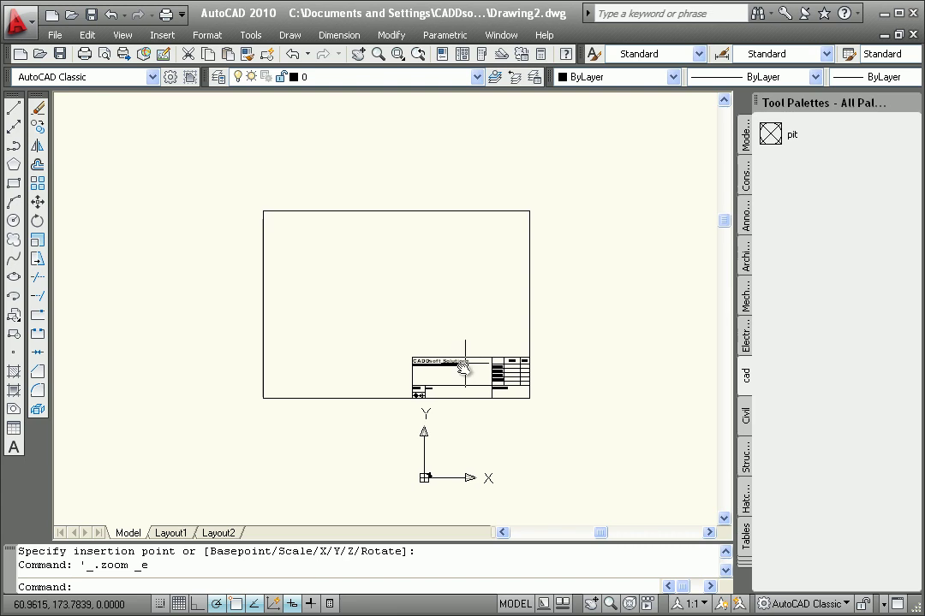
mouse_move(416, 355)
middle_down()
mouse_move(449, 381)
mouse_move(442, 396)
mouse_move(462, 382)
middle_up()
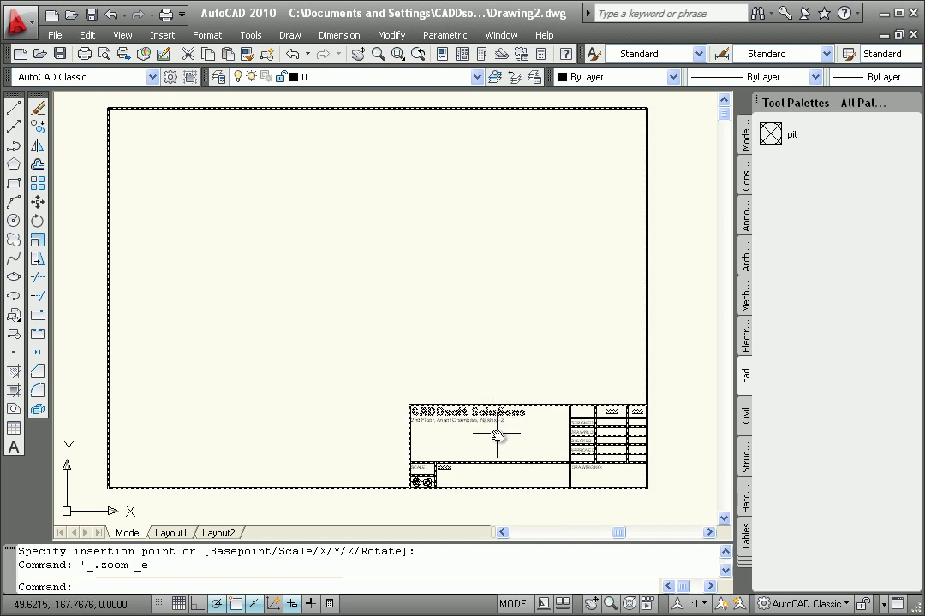
click(56, 52)
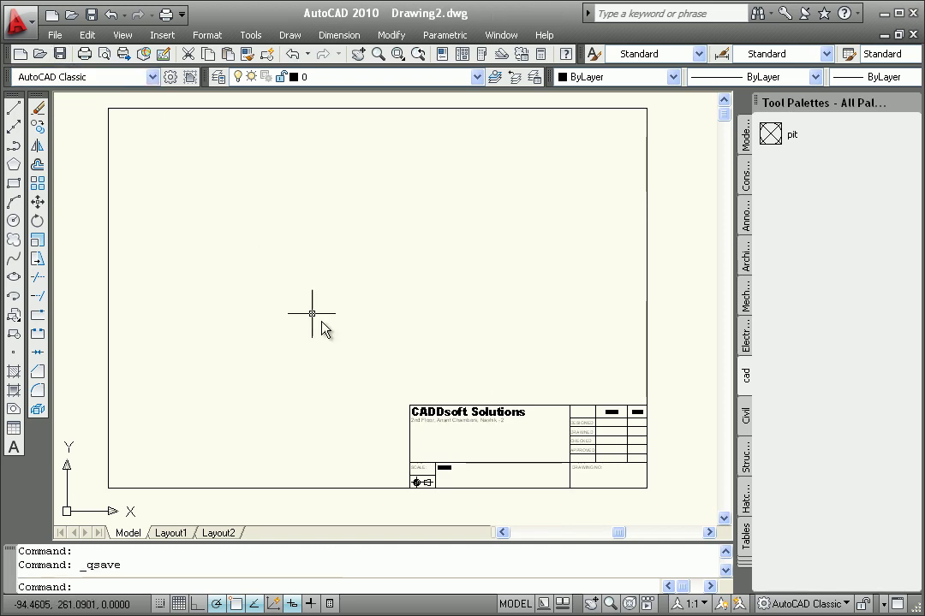
mouse_move(477, 421)
mouse_down()
mouse_move(553, 423)
mouse_move(768, 398)
mouse_move(852, 316)
mouse_move(846, 285)
mouse_up()
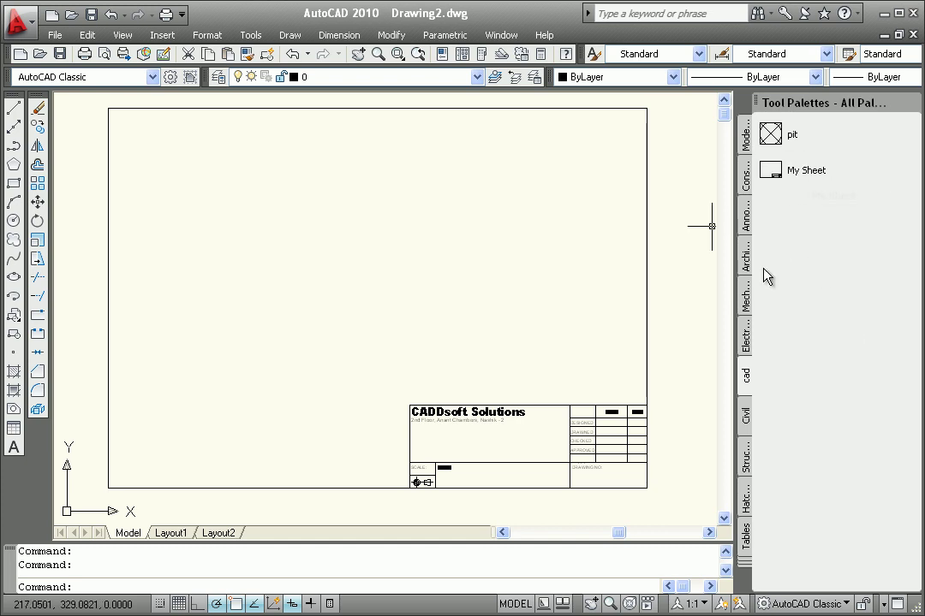
- Insert a second My Sheet block from the cad palette, up and to the right of the first sheet
scroll(568, 300, down, 6)
middle_drag(438, 325, 617, 405)
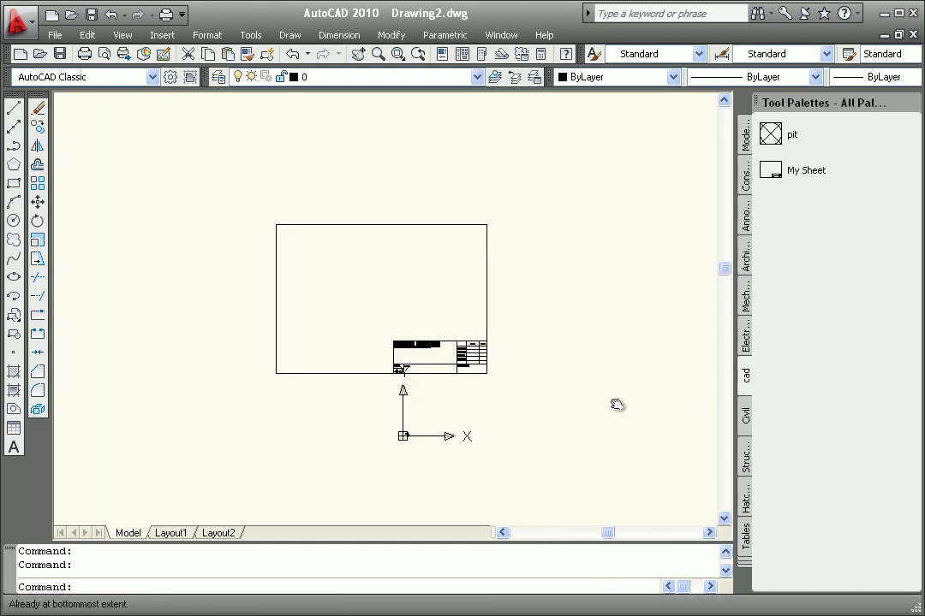
key(Escape)
click(772, 172)
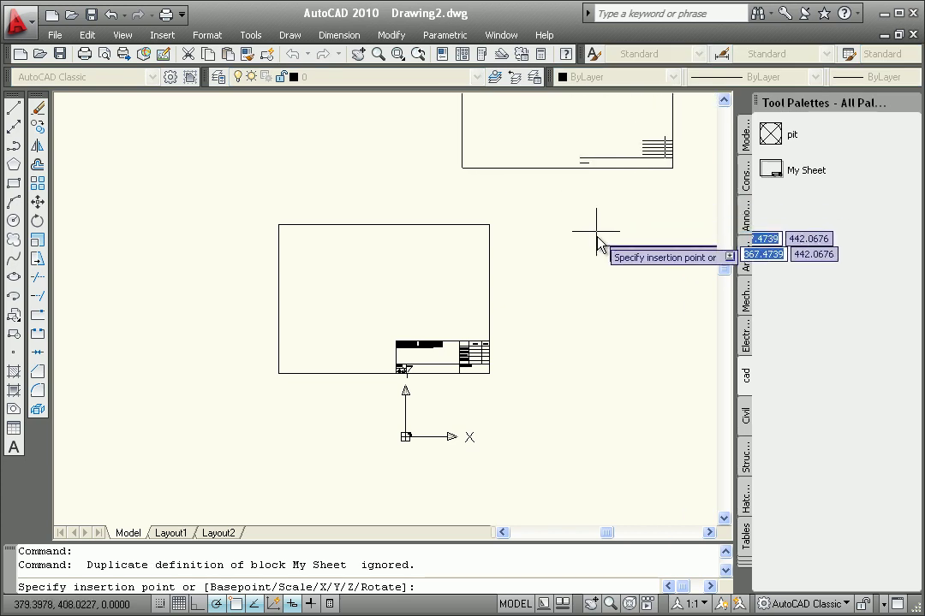
click(618, 334)
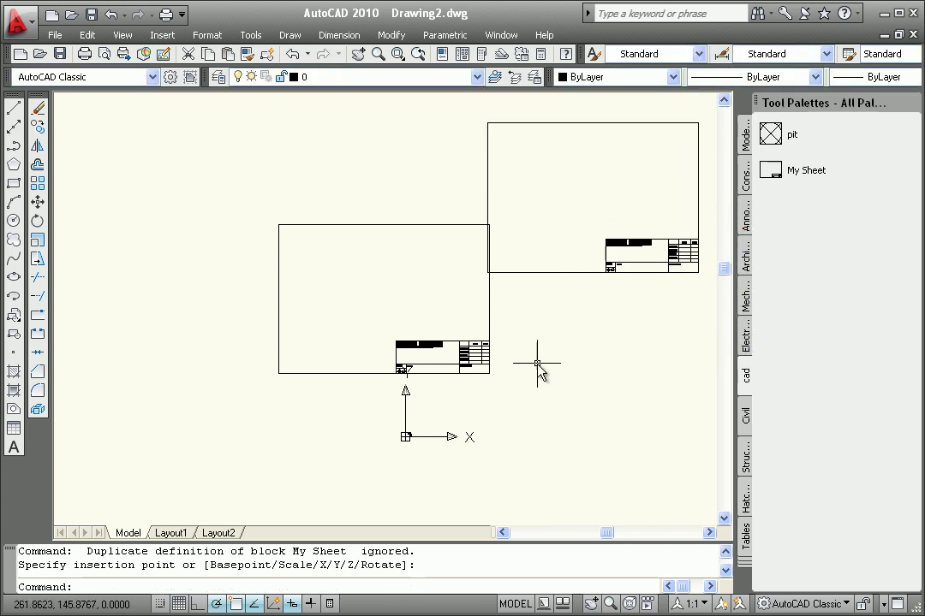
- Explode the first My Sheet block into its separate objects
mouse_move(502, 337)
middle_down()
mouse_move(392, 280)
mouse_move(371, 367)
mouse_move(527, 395)
middle_up()
scroll(320, 252, up, 5)
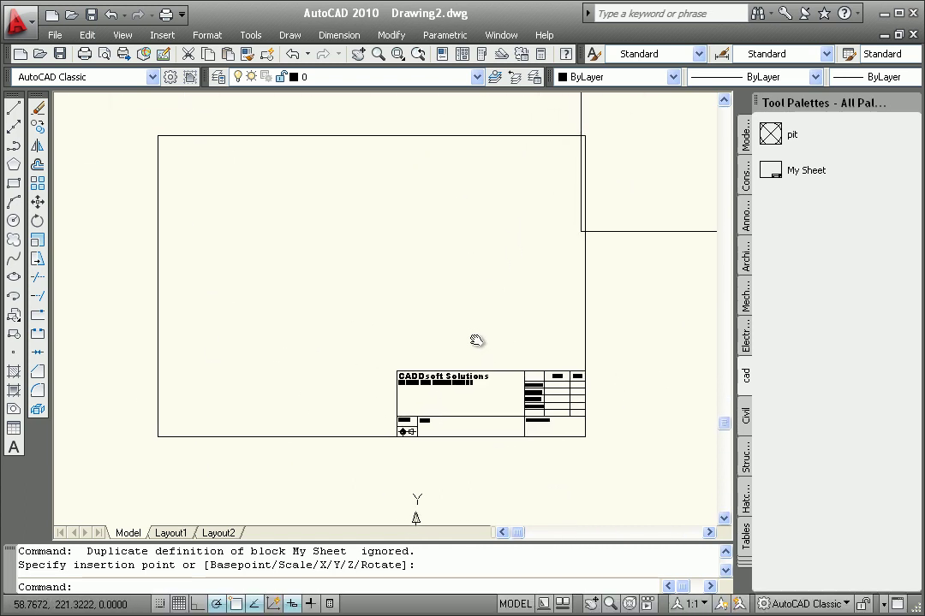
key(Escape)
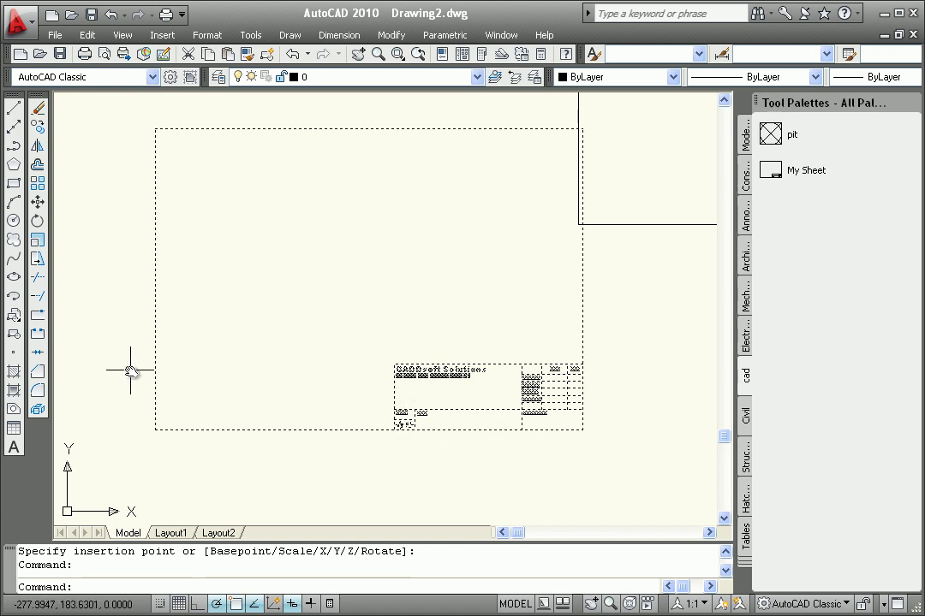
key(Escape)
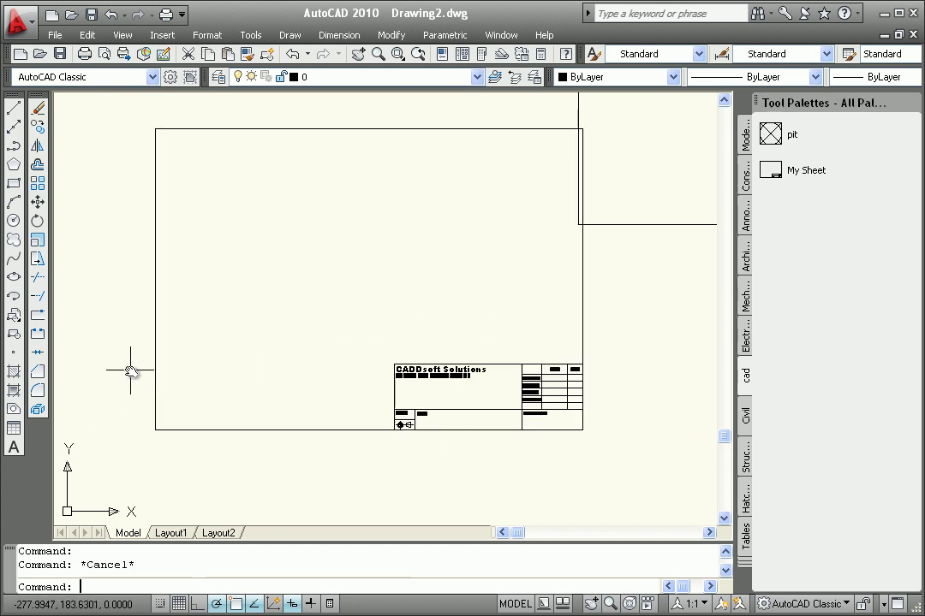
click(39, 412)
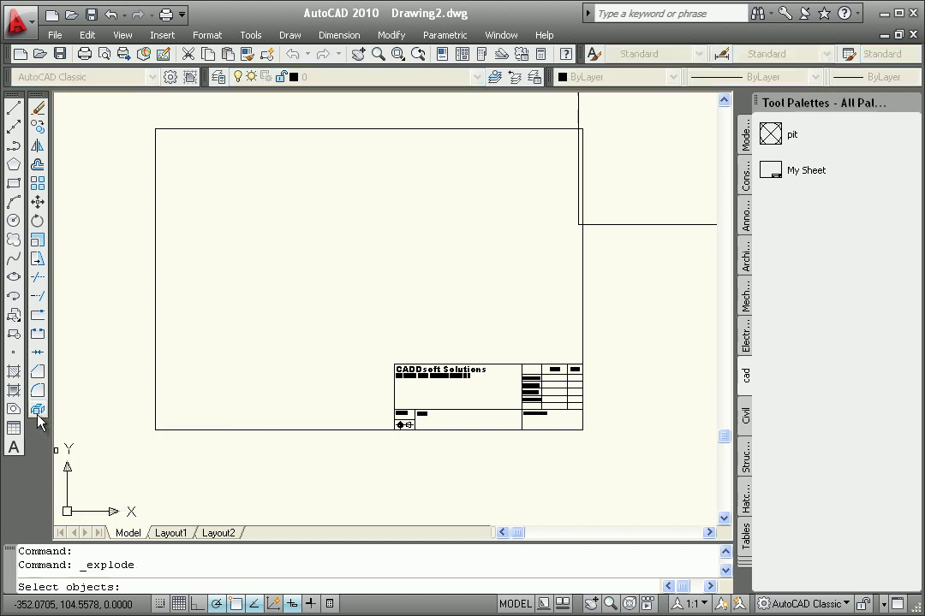
click(461, 417)
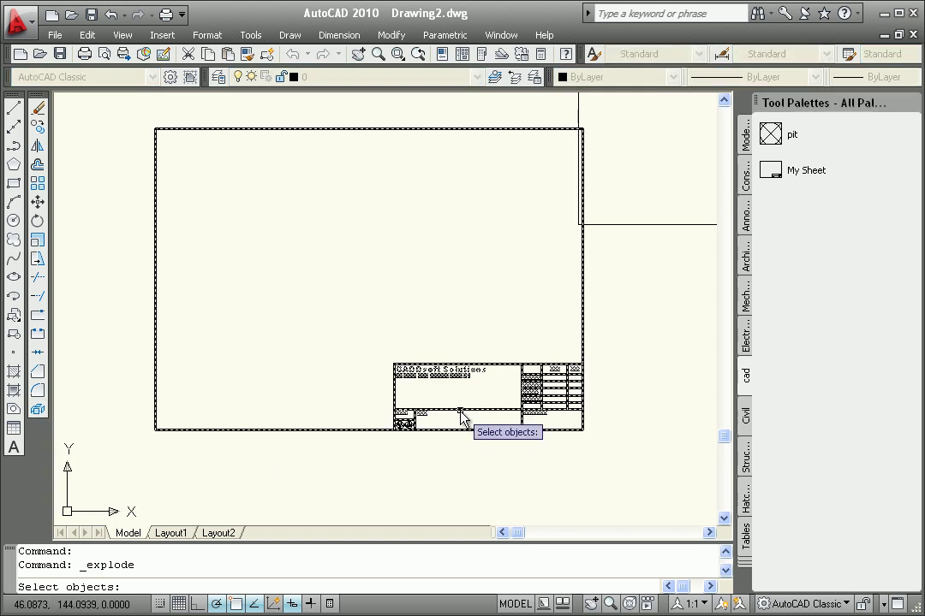
key(Return)
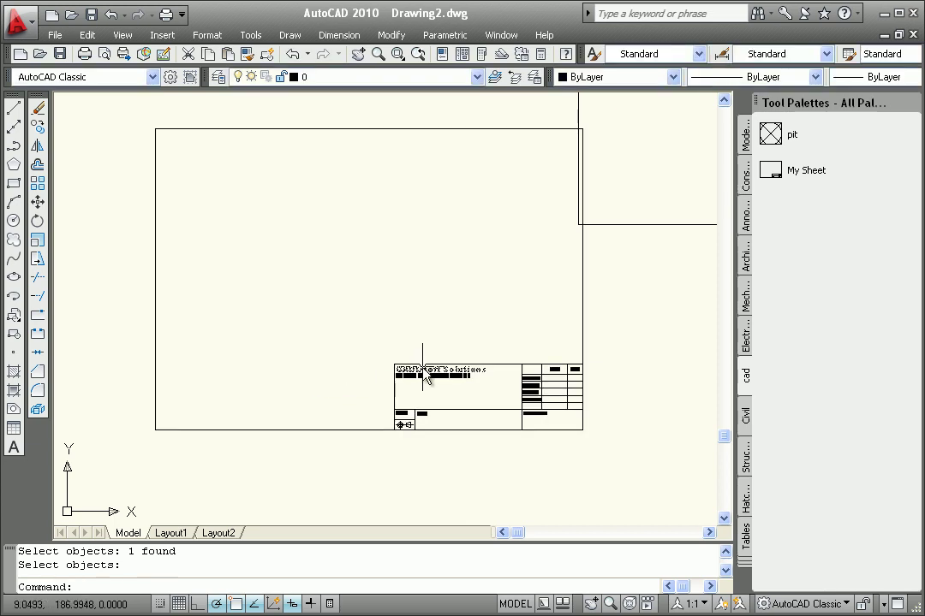
- Examine the exploded sheet's title block up close and compare both sheets at full drawing extents
scroll(420, 377, up, 5)
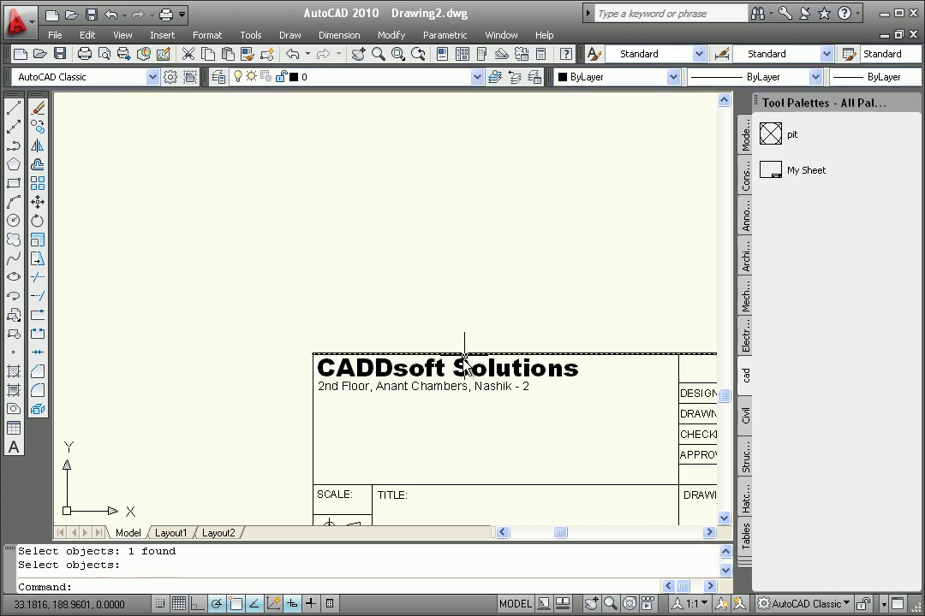
scroll(254, 312, down, 4)
scroll(254, 311, down, 2)
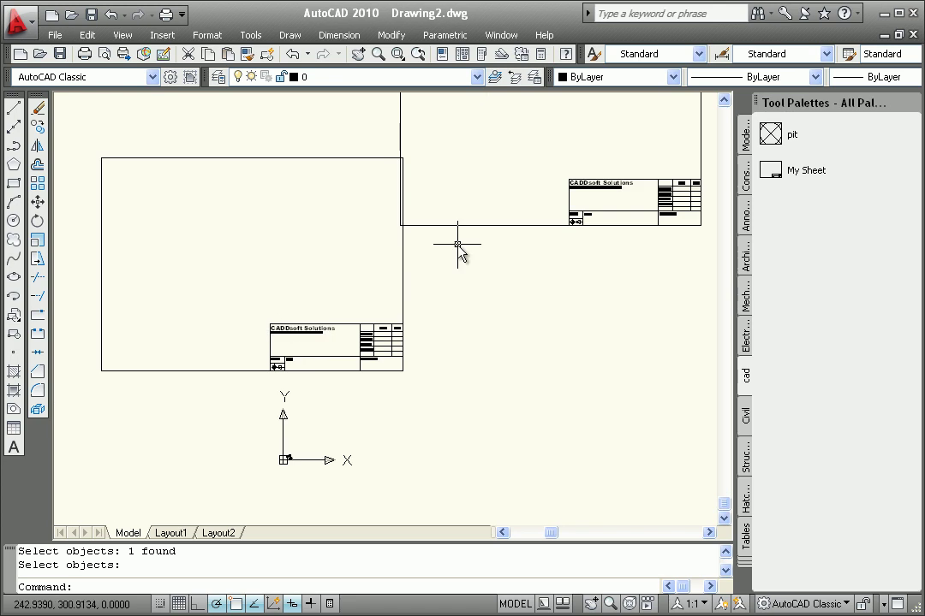
middle_drag(481, 281, 522, 331)
scroll(307, 306, down, 1)
middle_click(306, 302)
middle_click(305, 302)
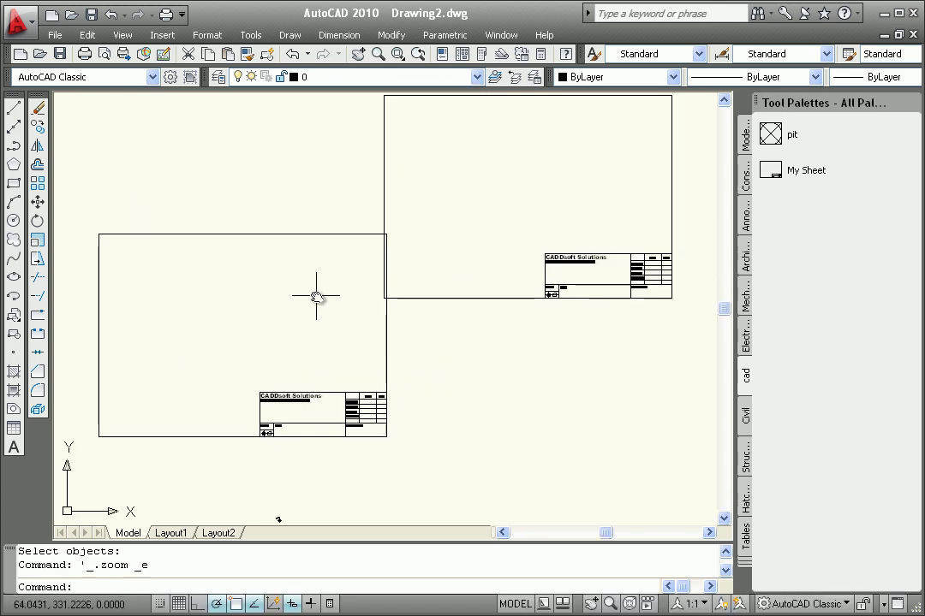
middle_click(317, 300)
middle_click(318, 300)
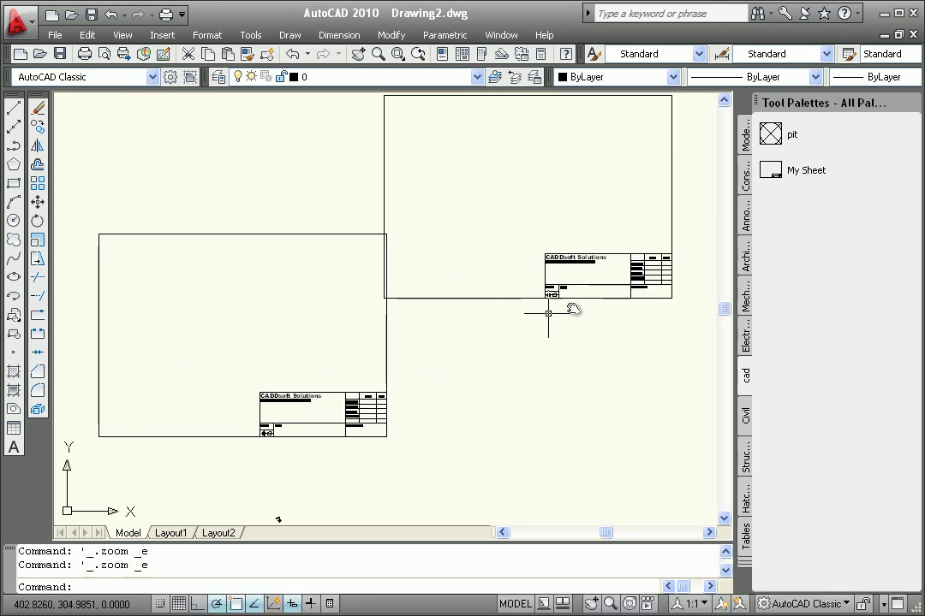